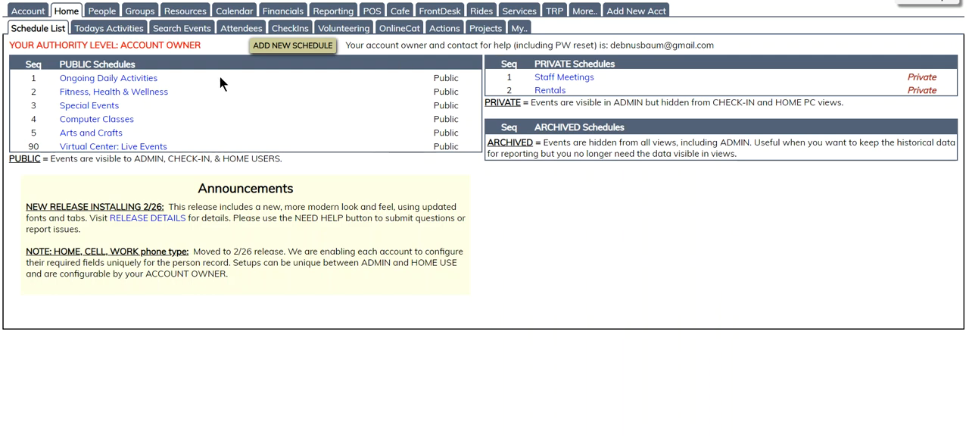
Open the senior center's account information for editing
click(29, 13)
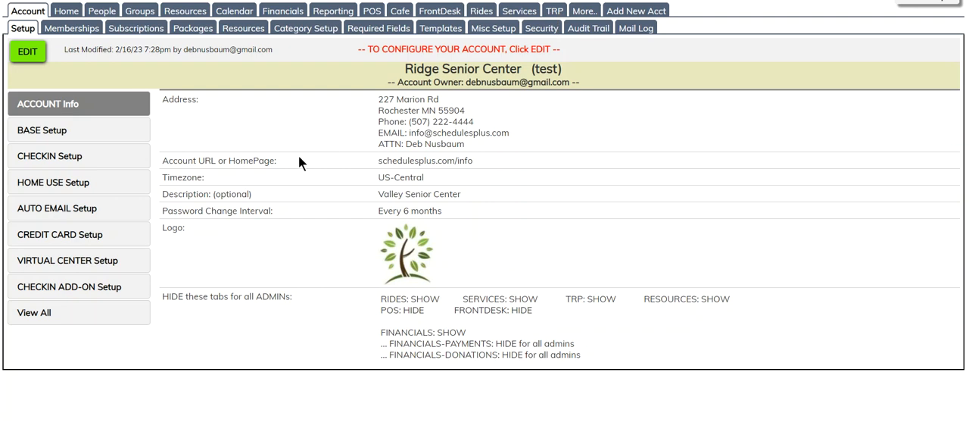
click(28, 53)
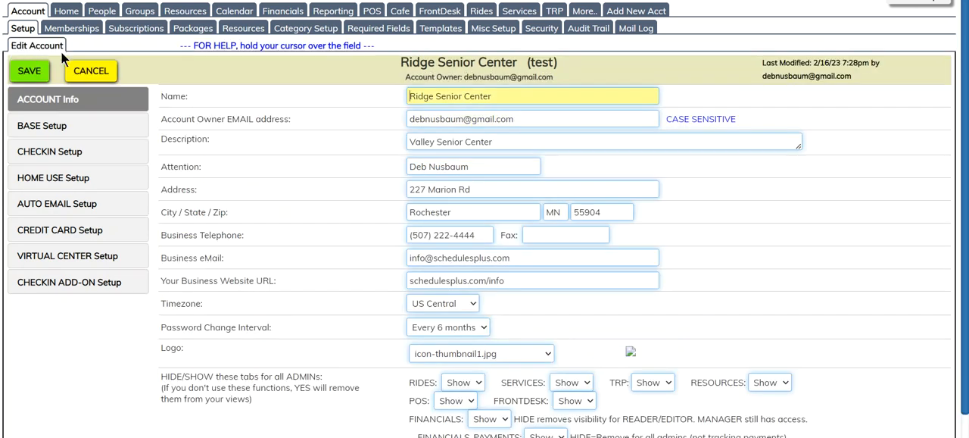
scroll(935, 95, down, 1)
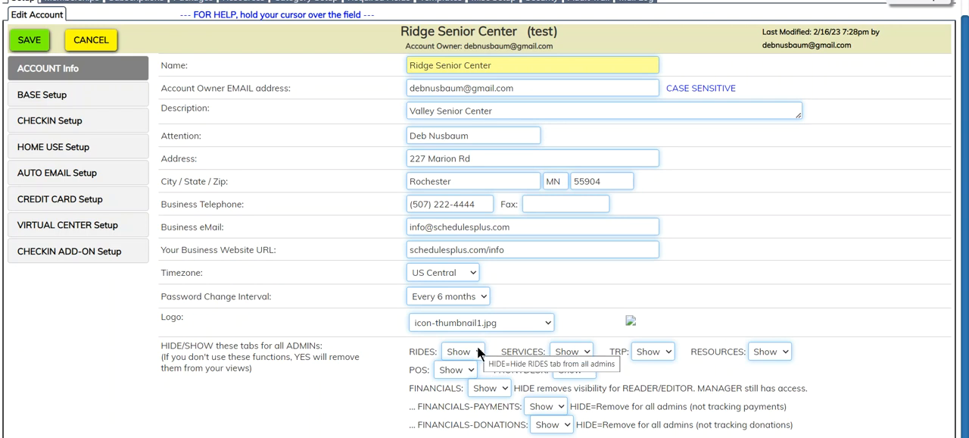
Set the Rides, Services, TRP and Resources tabs to Hide for all admins
mouse_move(479, 356)
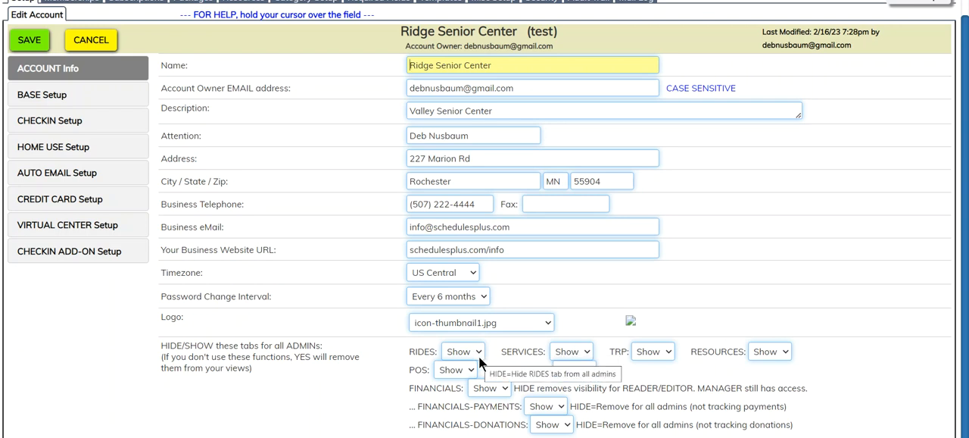
click(478, 355)
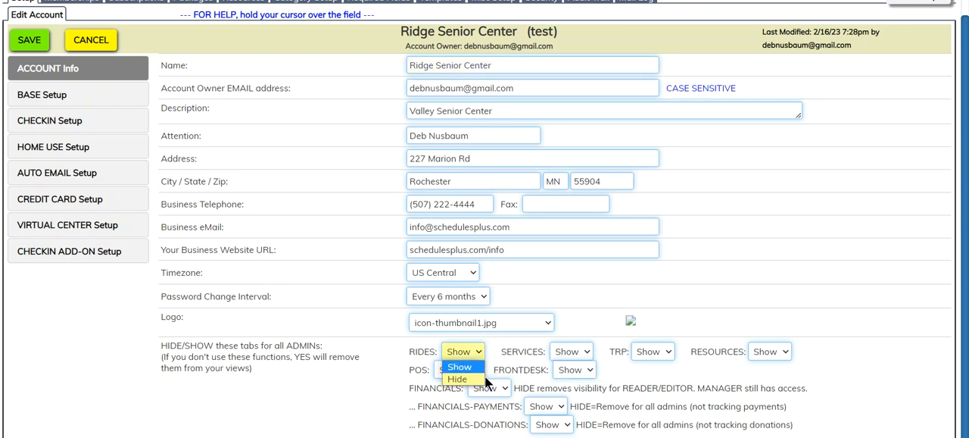
click(483, 379)
click(587, 353)
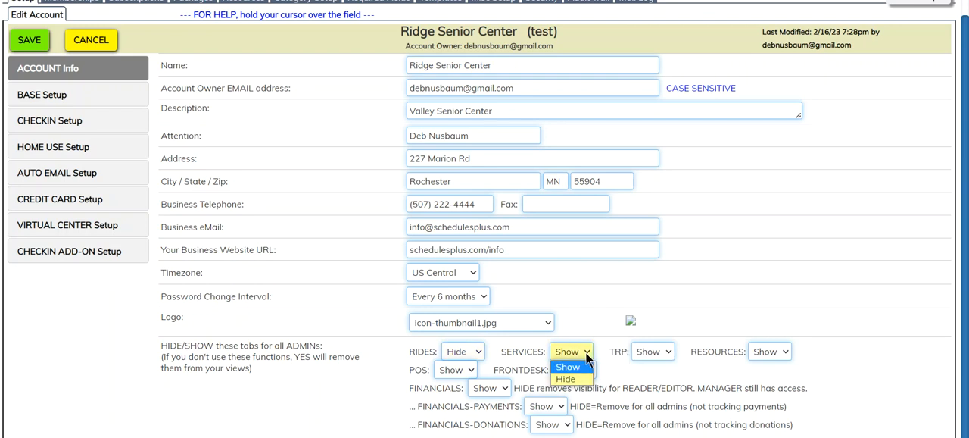
click(587, 379)
click(655, 351)
click(654, 380)
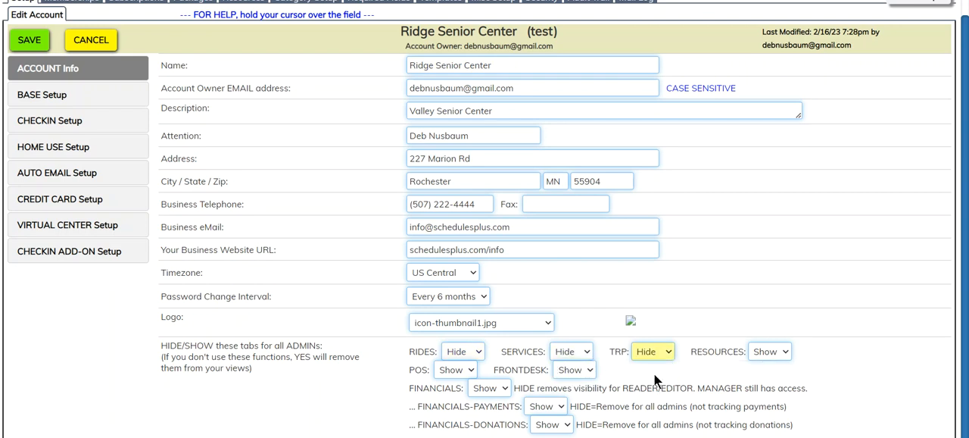
click(779, 353)
click(774, 380)
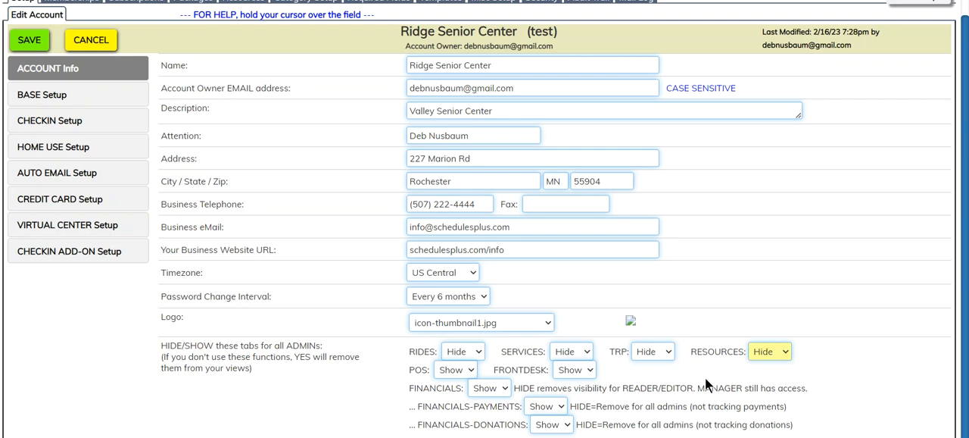
Set the POS and Financials tabs to Hide in the admin tab visibility settings
click(462, 368)
click(459, 397)
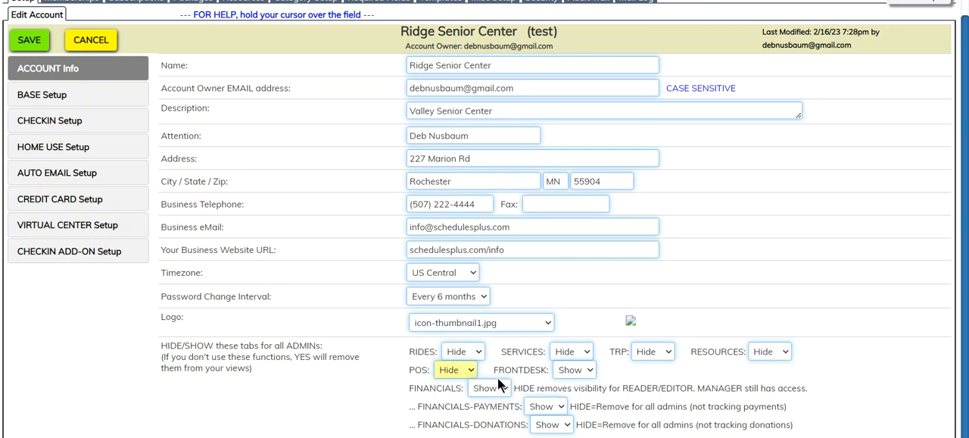
click(584, 368)
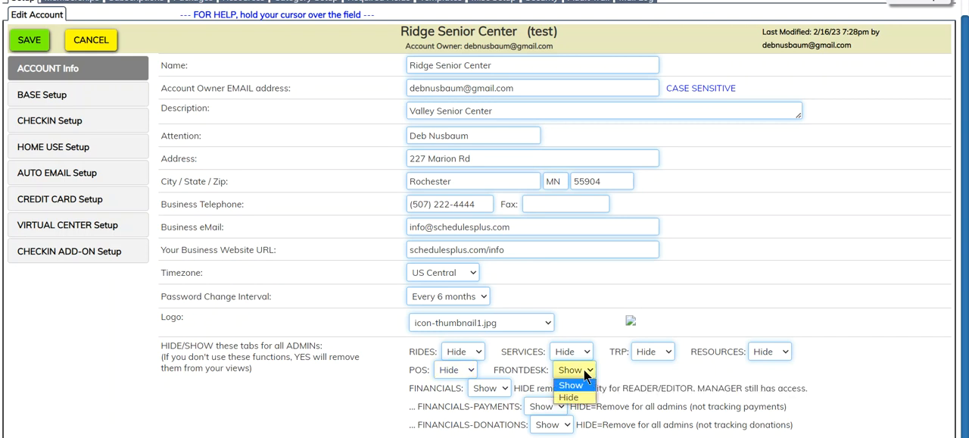
click(503, 389)
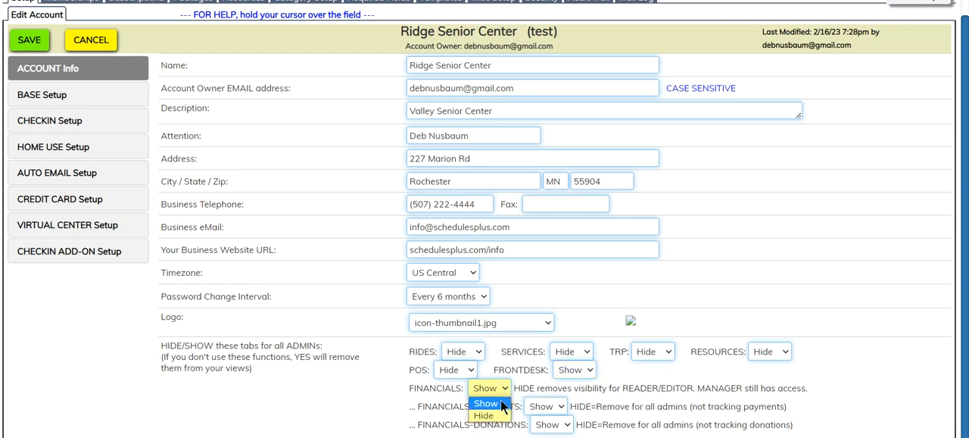
click(502, 416)
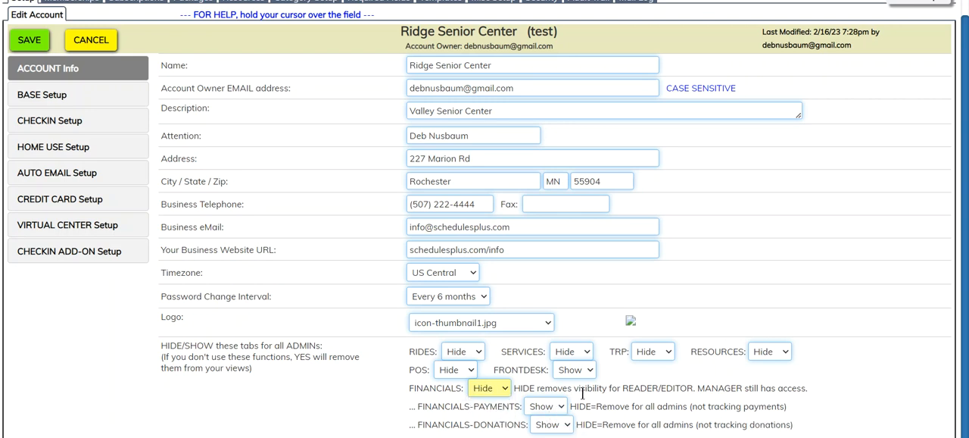
Set Financials-Payments and Financials-Donations to Hide and save the account settings
click(561, 409)
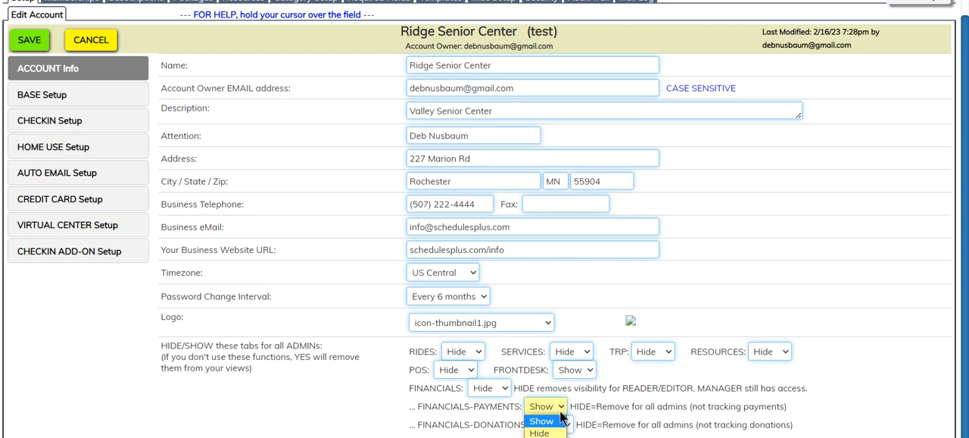
click(542, 432)
click(561, 424)
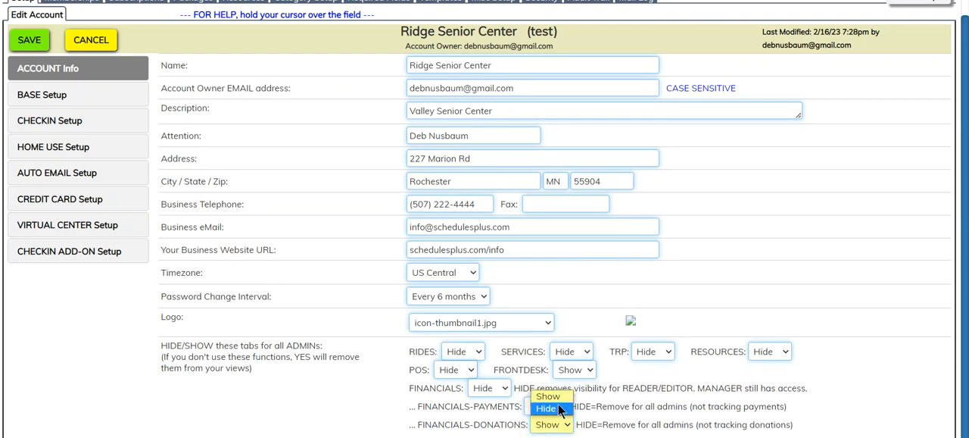
click(561, 408)
click(38, 43)
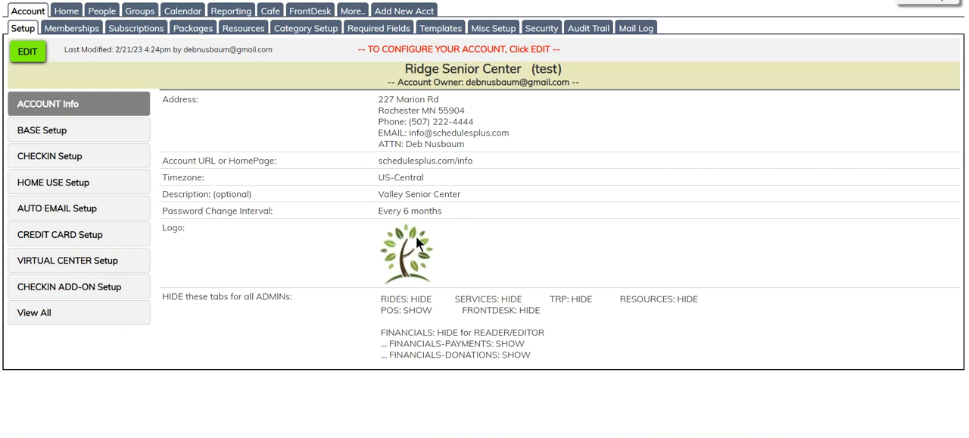
Open the security settings for hiding tabs and select the FrontDesk Receptionist (EDITOR) as the admin to work with
click(134, 102)
click(538, 28)
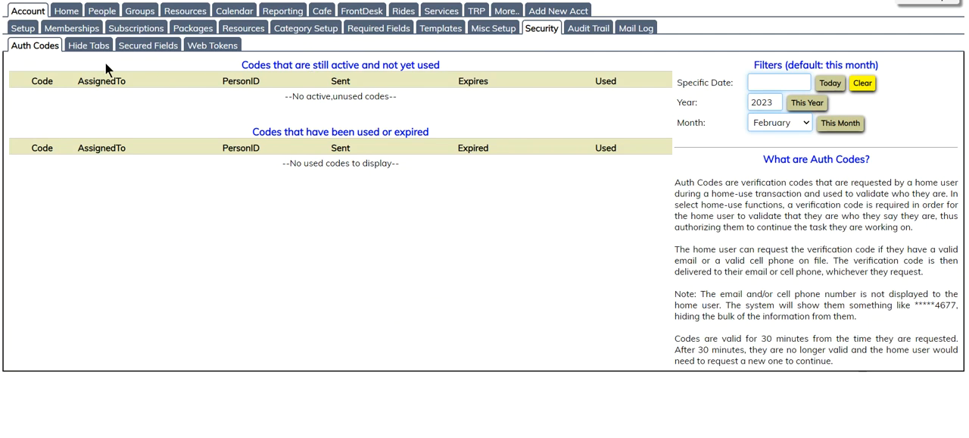
click(89, 45)
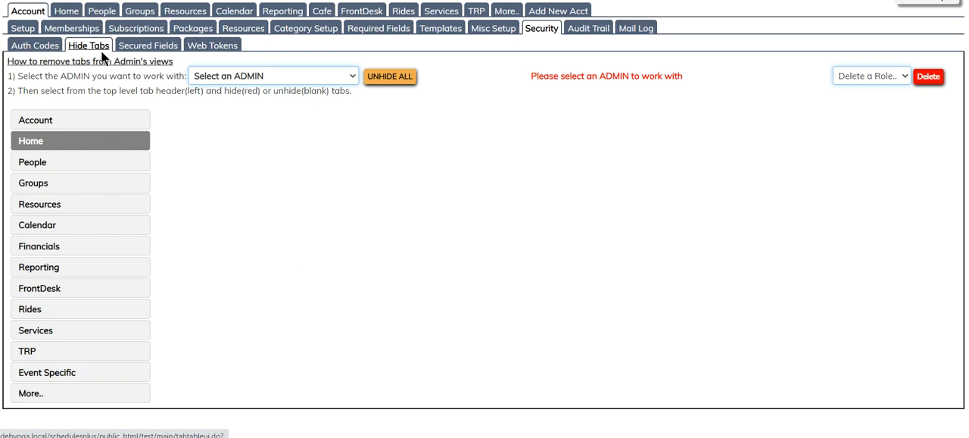
click(348, 73)
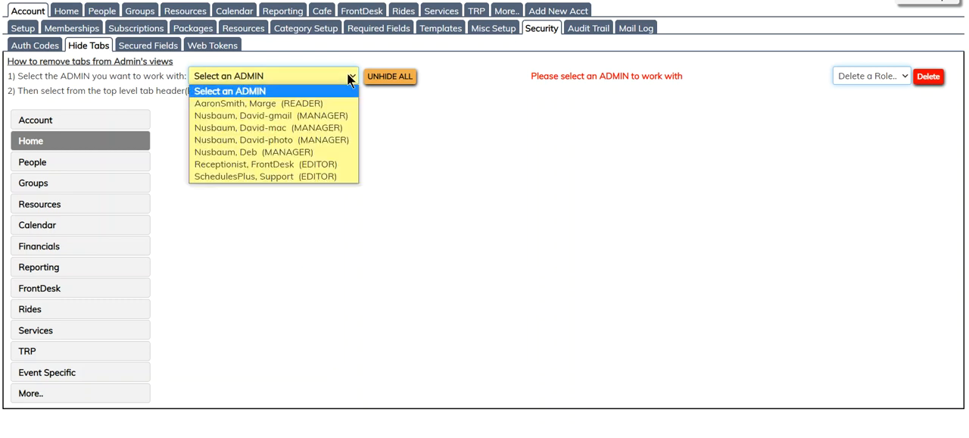
click(296, 163)
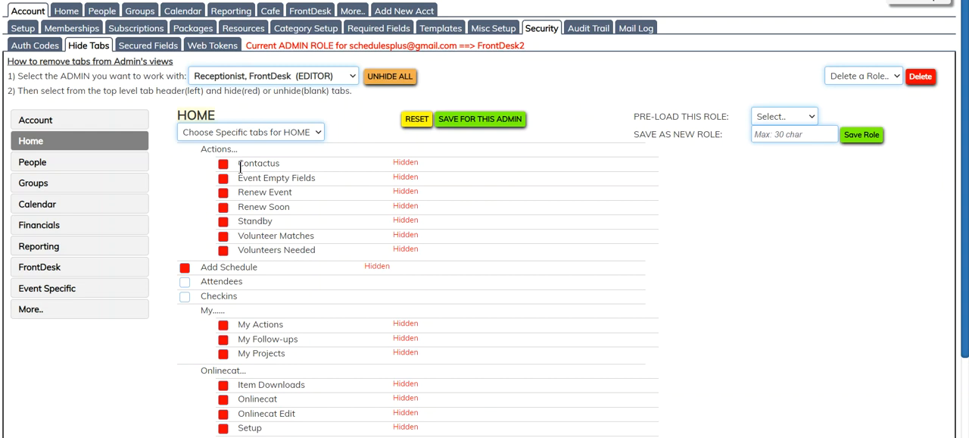
Unhide Renew Event and Renew Soon among the Home actions for this admin
click(223, 193)
click(224, 207)
click(223, 192)
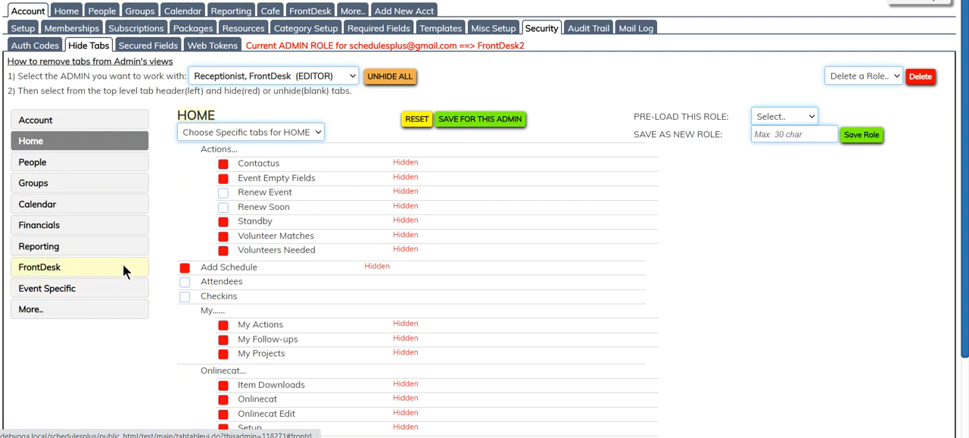
Examine which Home, People and Groups tabs are hidden for the front desk receptionist
click(129, 143)
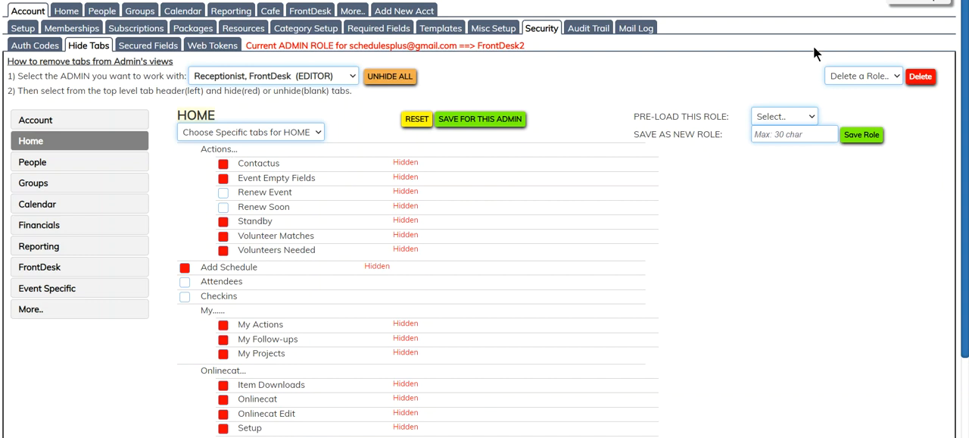
scroll(668, 188, down, 2)
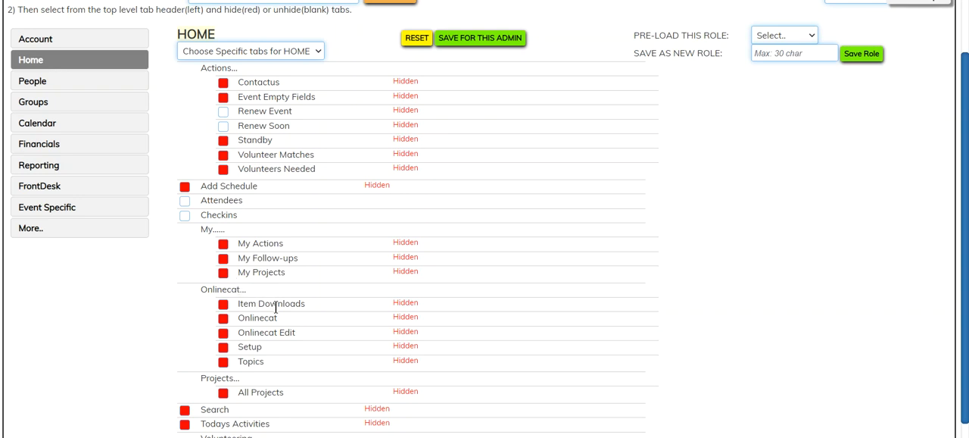
drag(964, 272, 963, 191)
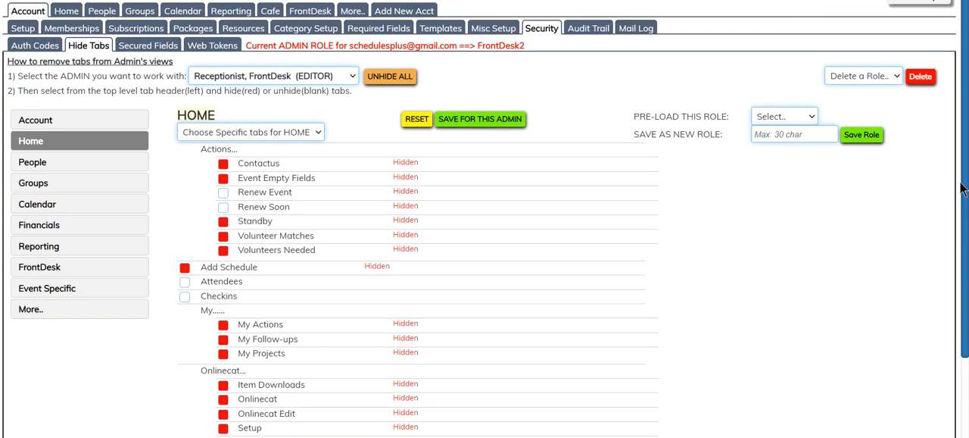
click(73, 162)
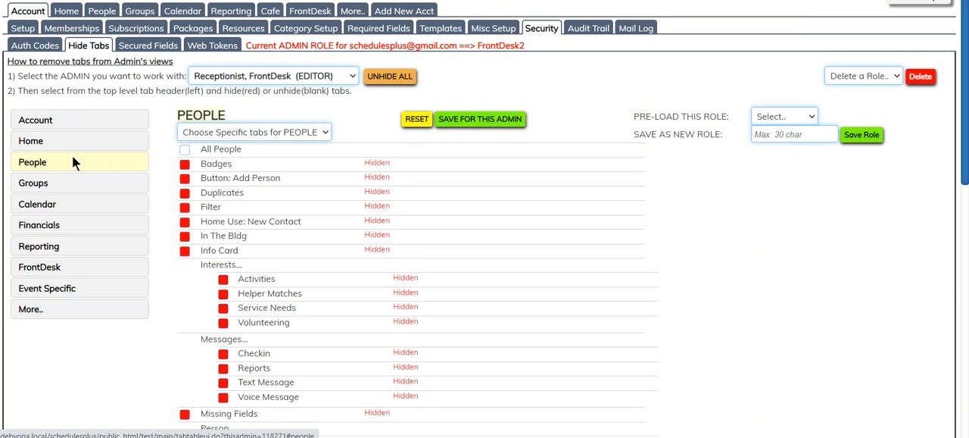
click(100, 183)
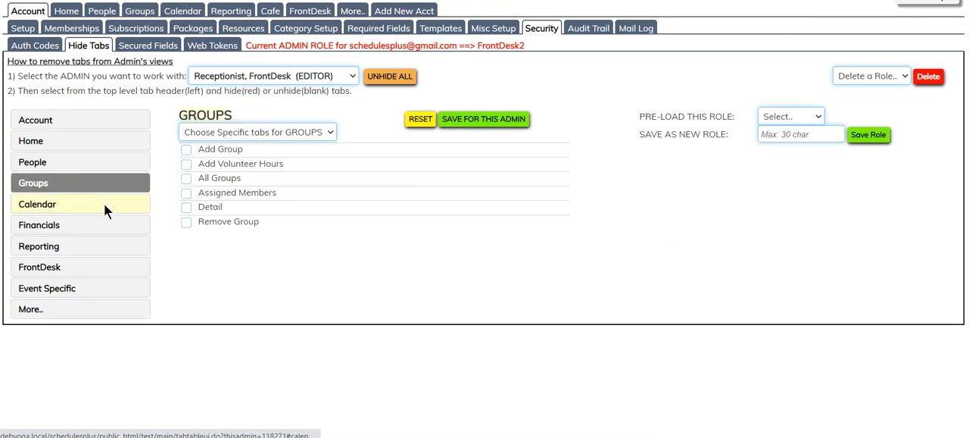
click(128, 161)
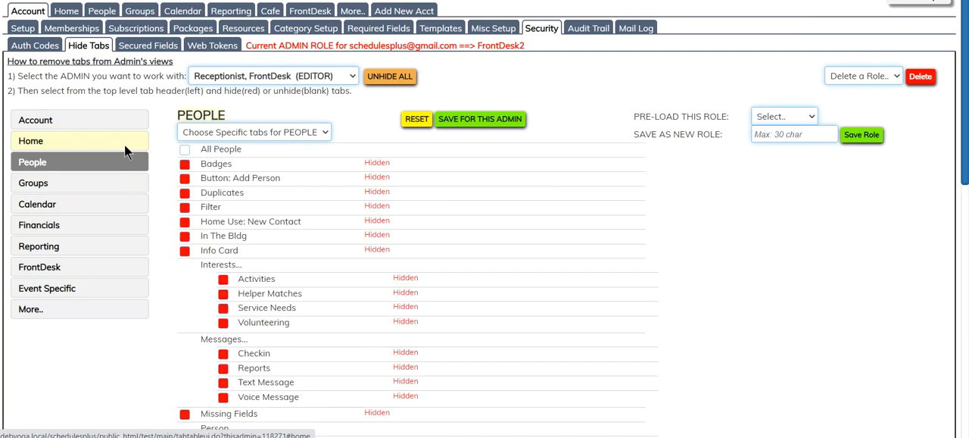
Hide all Home tabs for the front desk receptionist and save the change for this admin
click(125, 148)
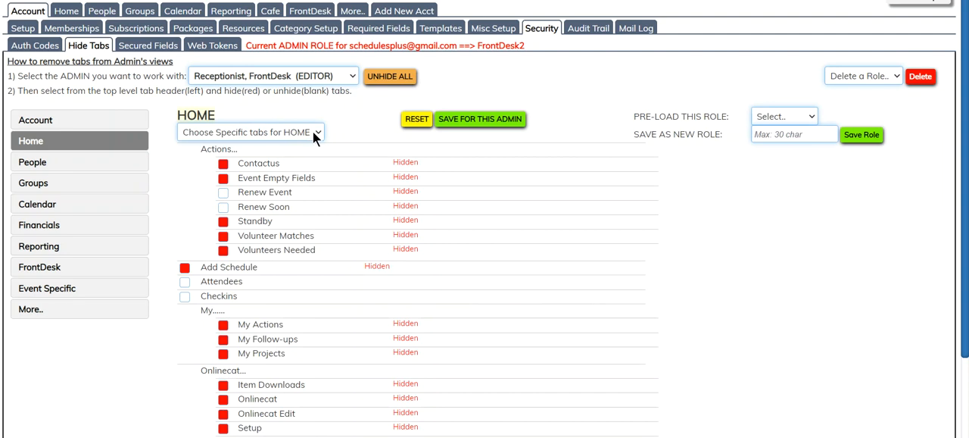
click(315, 132)
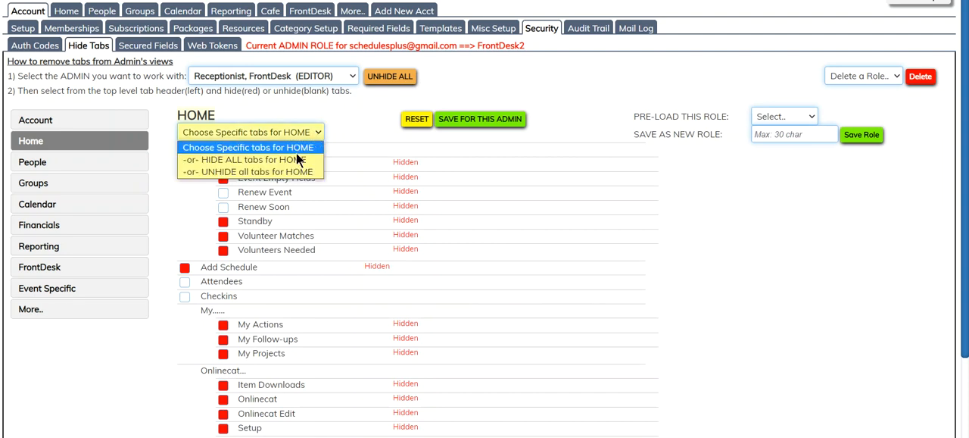
click(290, 160)
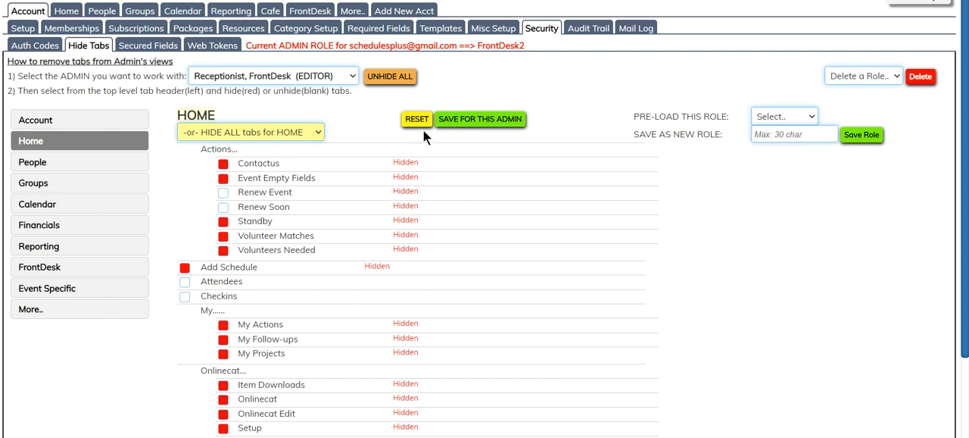
click(463, 119)
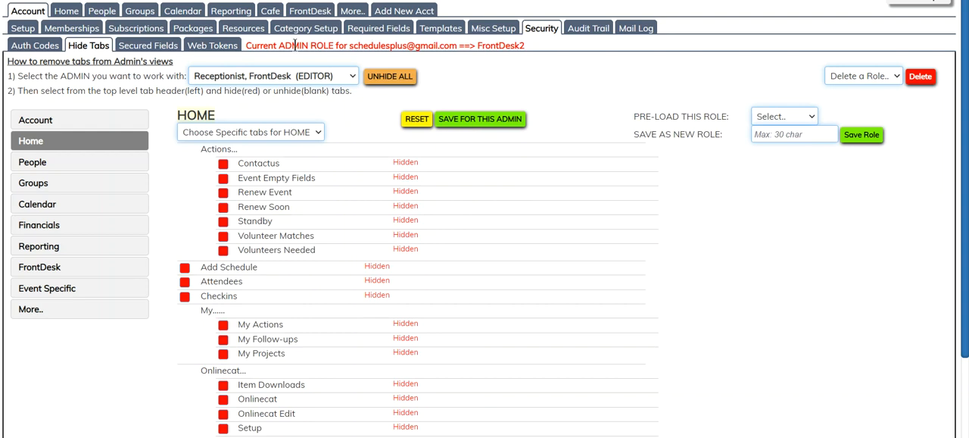
Hide all Groups tabs for the front desk receptionist and save the change for this admin
click(96, 182)
click(240, 132)
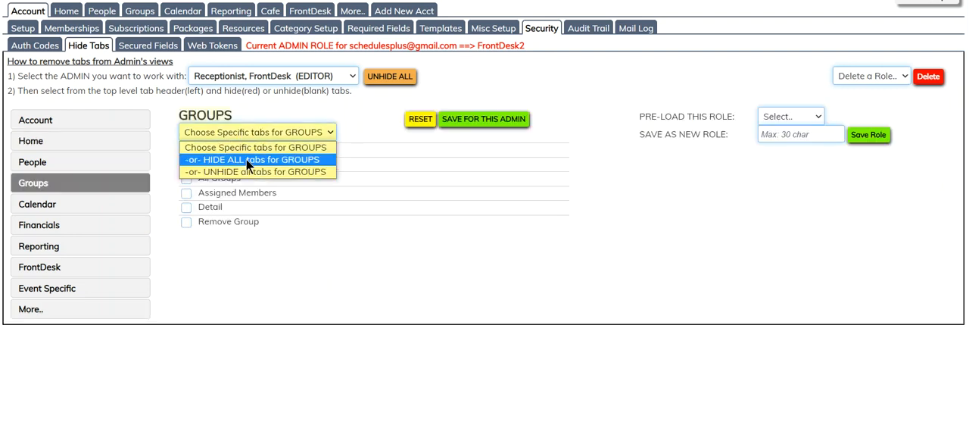
click(246, 161)
click(475, 120)
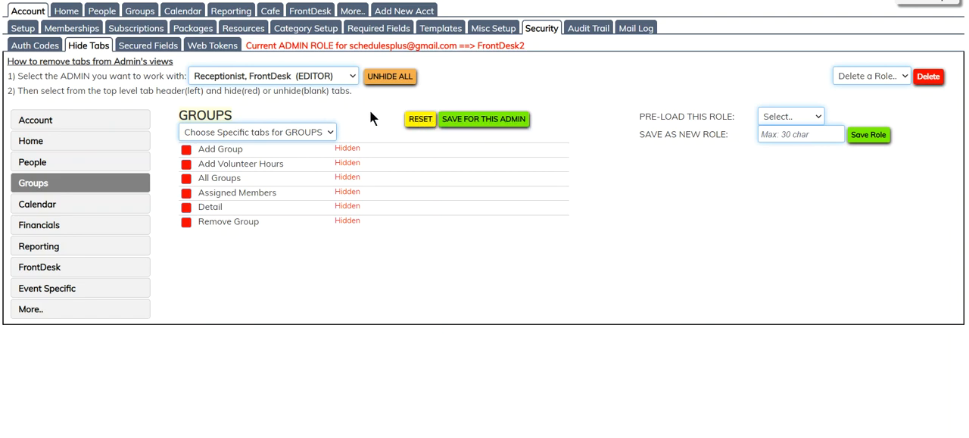
Hide the Calendar tabs Followups, Hours Logged, Resources and Volunteering Roster, and save them for this admin
click(126, 205)
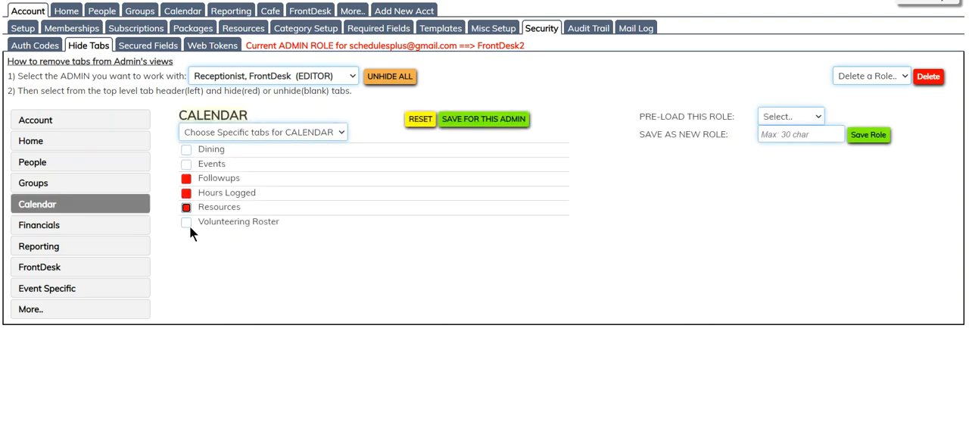
click(472, 119)
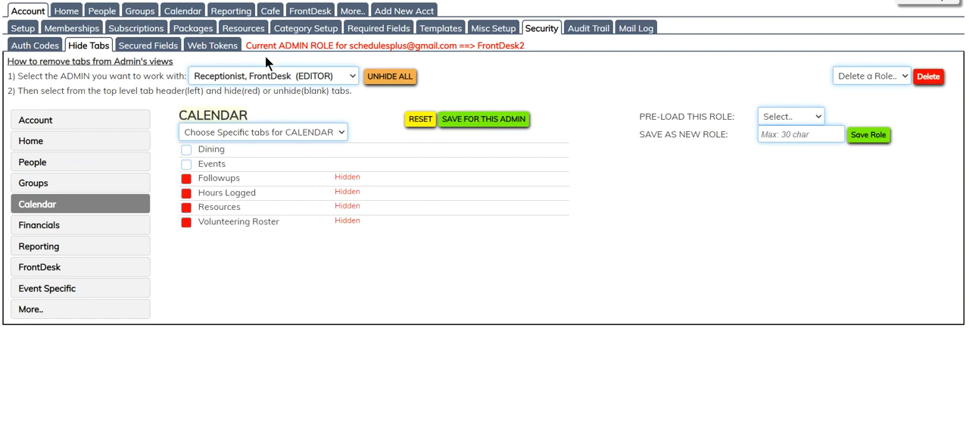
Hide all Account tabs for the front desk receptionist and save the change for this admin
click(101, 121)
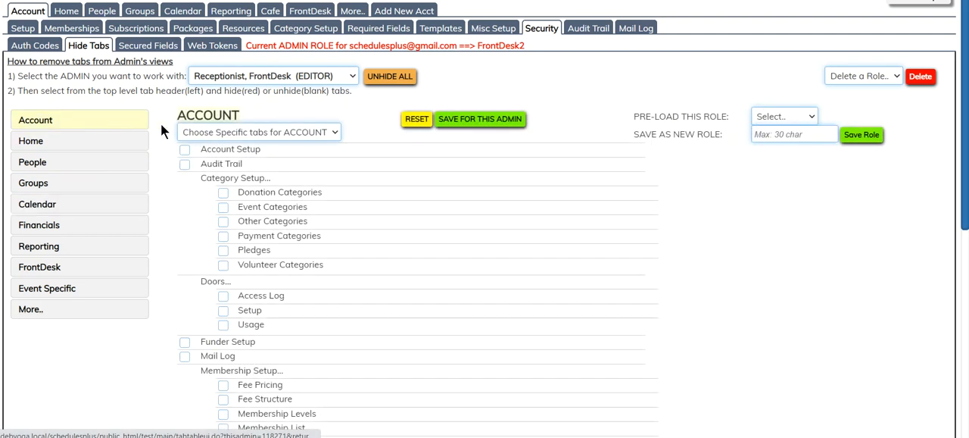
click(241, 129)
click(236, 159)
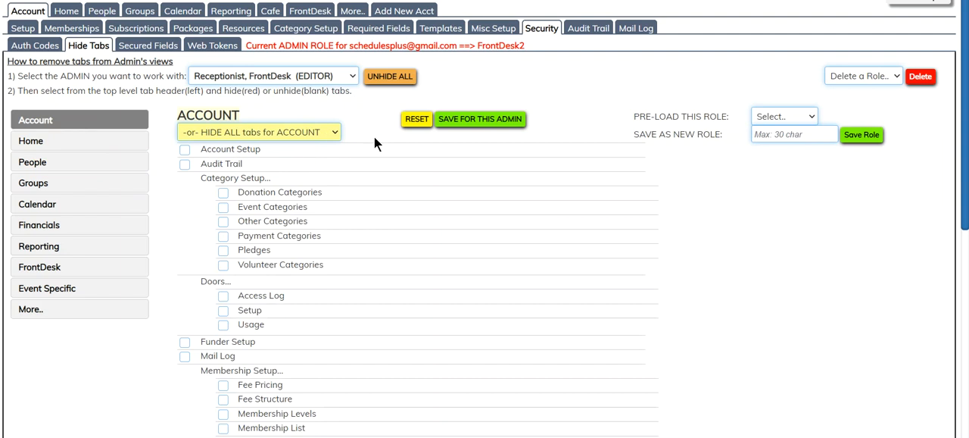
click(488, 122)
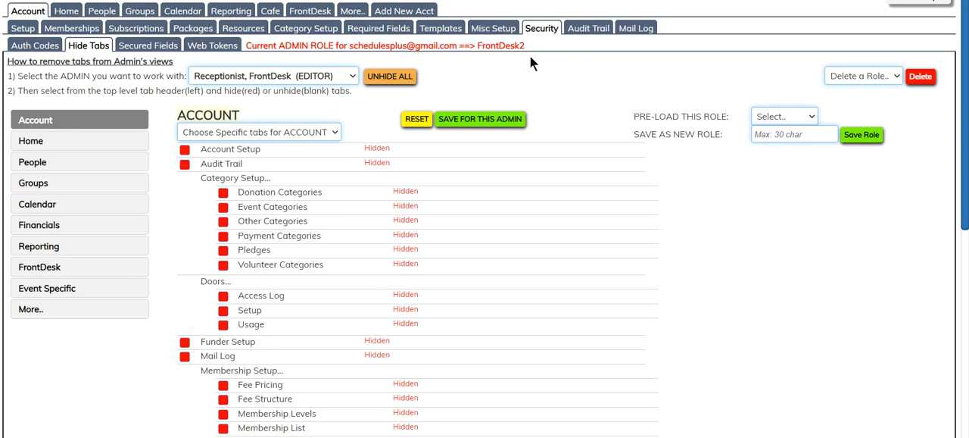
Save the receptionist's hidden-tab configuration as a new role named FrontDesk3
click(769, 137)
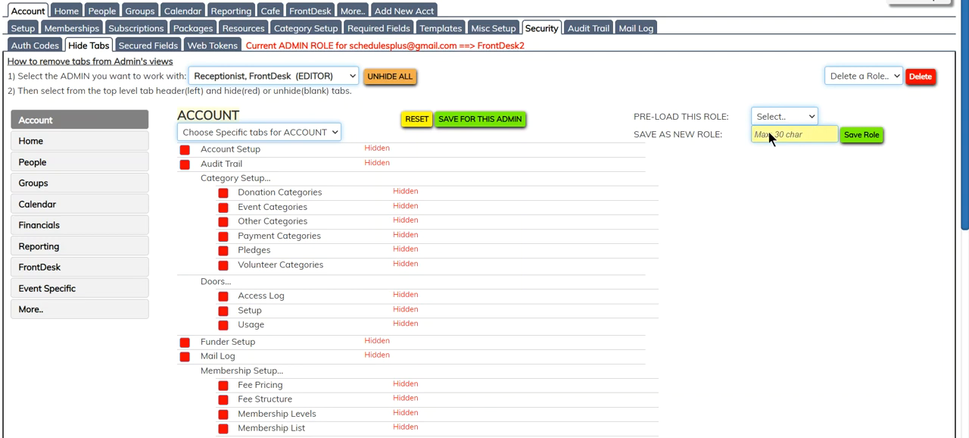
text(FrontDesk3)
click(859, 137)
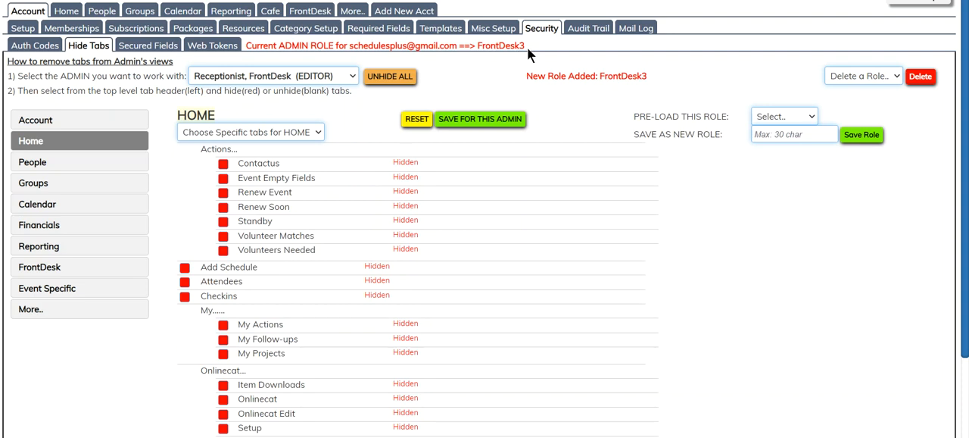
Pre-load the FrontDesk3 role for the admin with READER access and save it for this admin
click(351, 76)
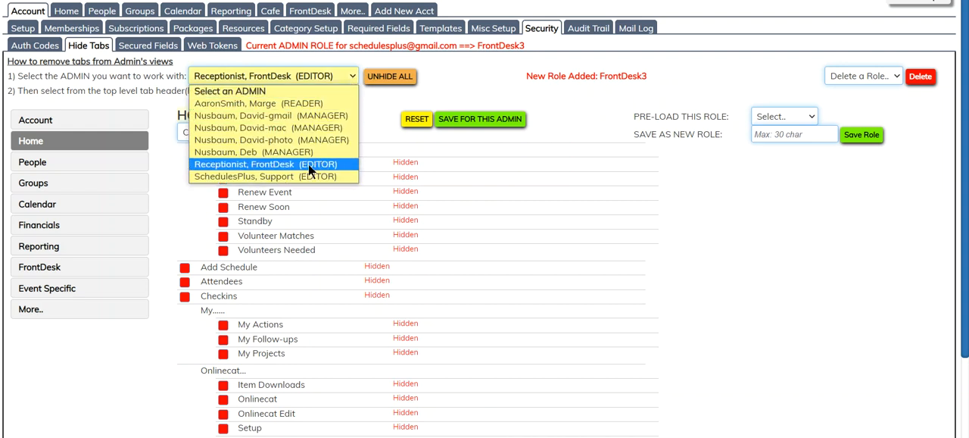
click(256, 103)
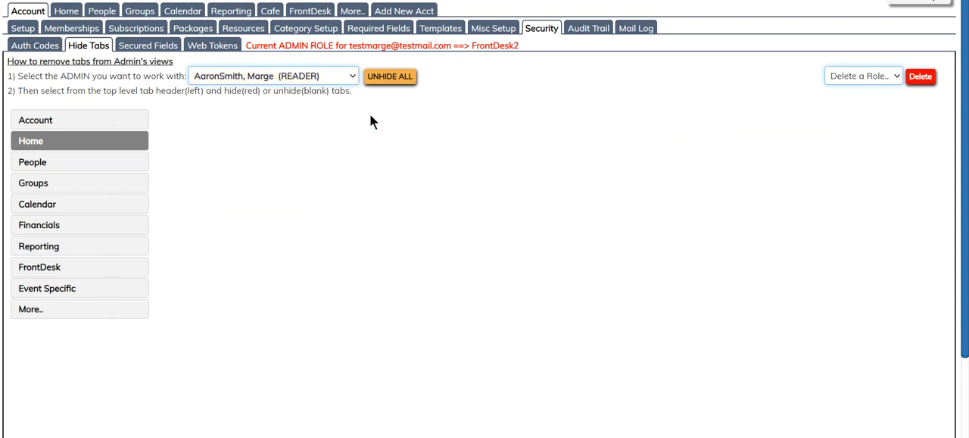
click(768, 111)
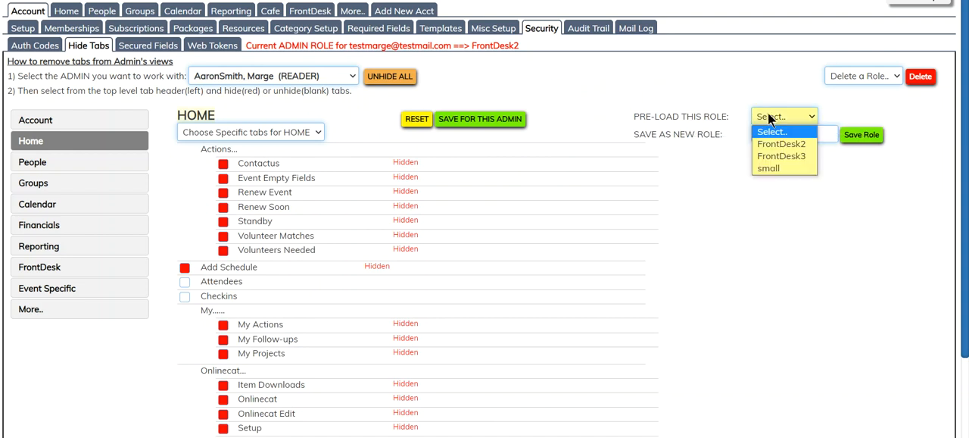
click(802, 159)
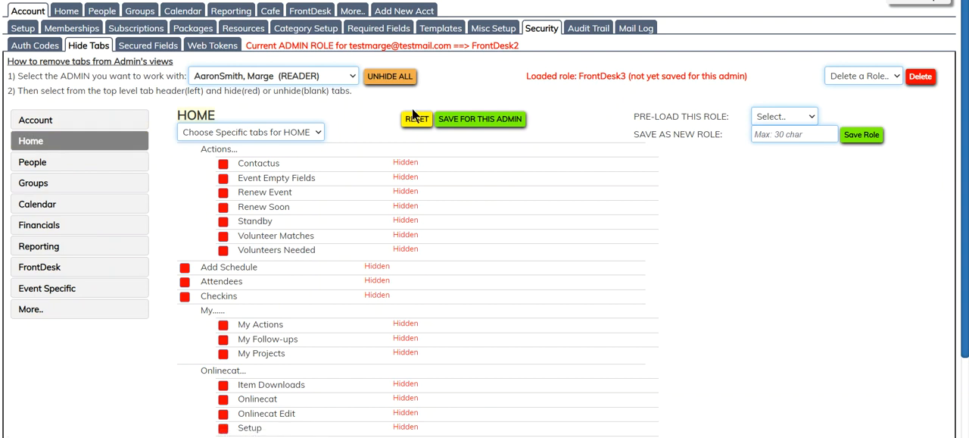
click(480, 119)
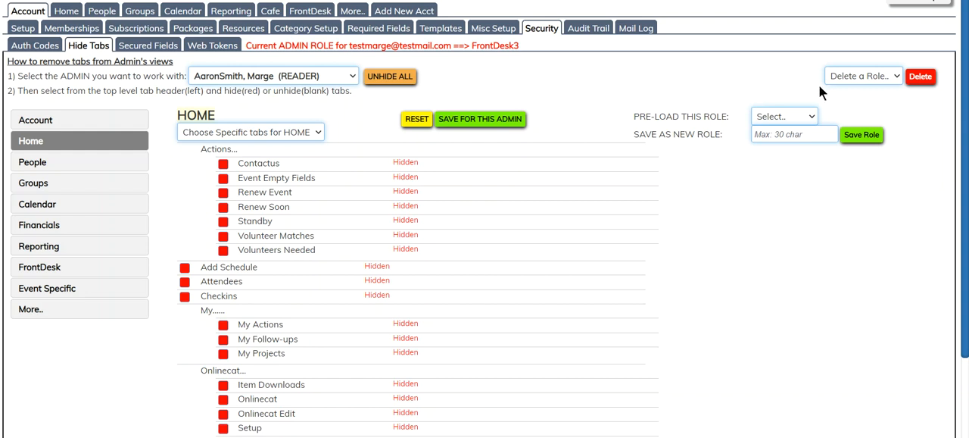
Delete the role named small and check the list of roles available for pre-loading
click(876, 76)
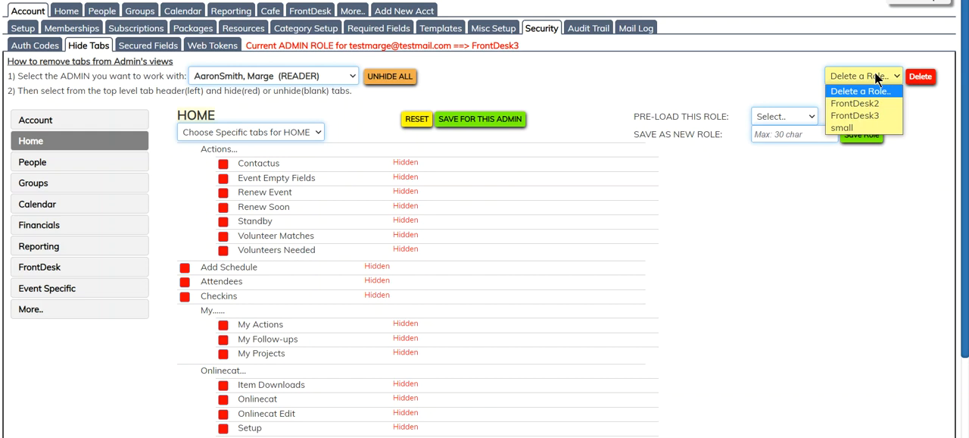
click(843, 128)
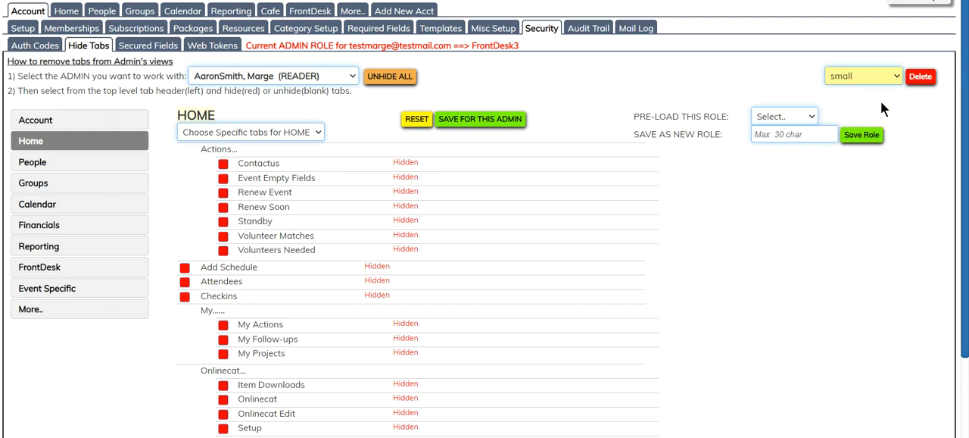
click(920, 75)
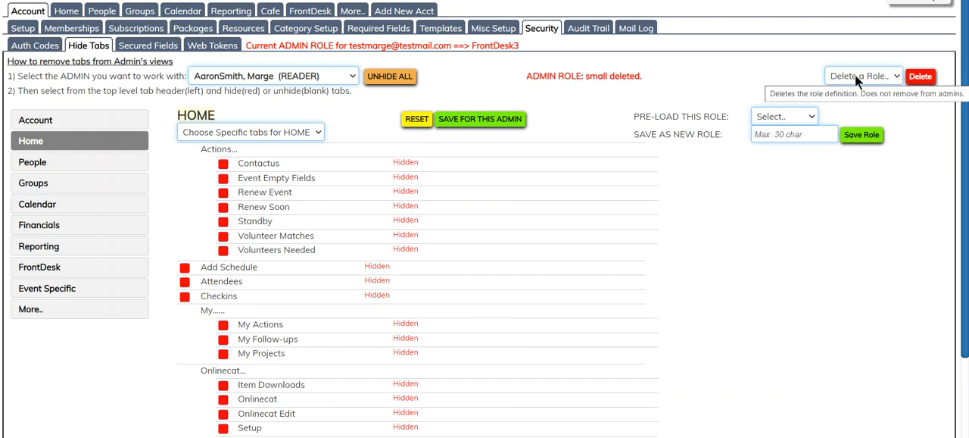
click(807, 116)
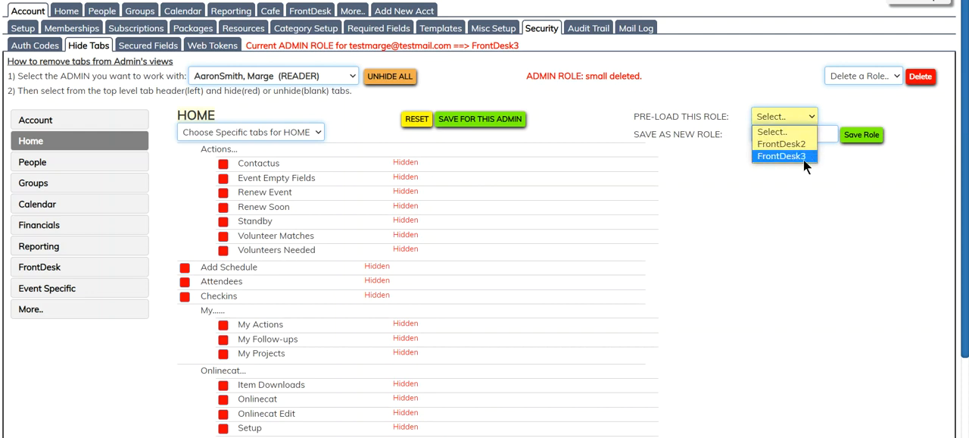
click(719, 259)
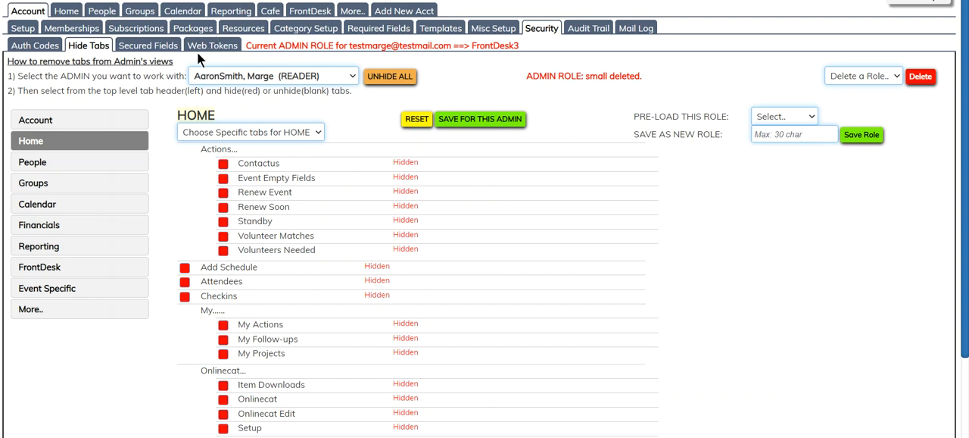
In the secured fields, hide MemberCode1 and MemberCode2 from all admins and save the selections
click(149, 44)
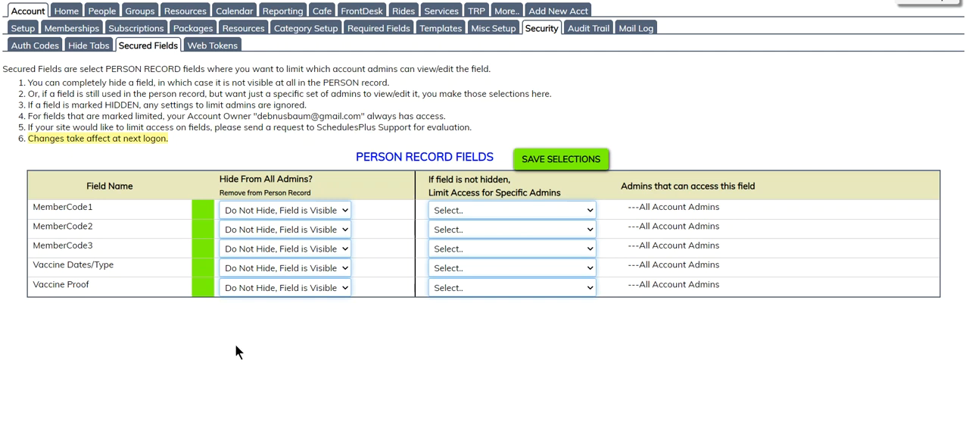
click(345, 210)
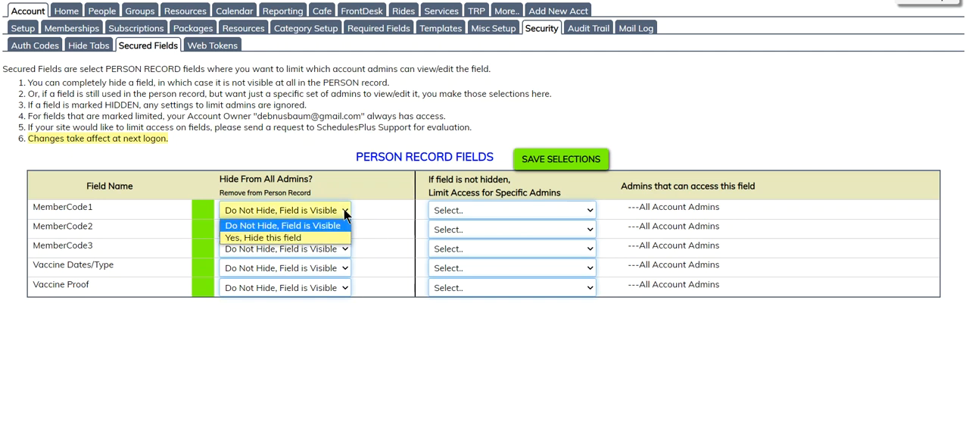
click(342, 237)
click(343, 231)
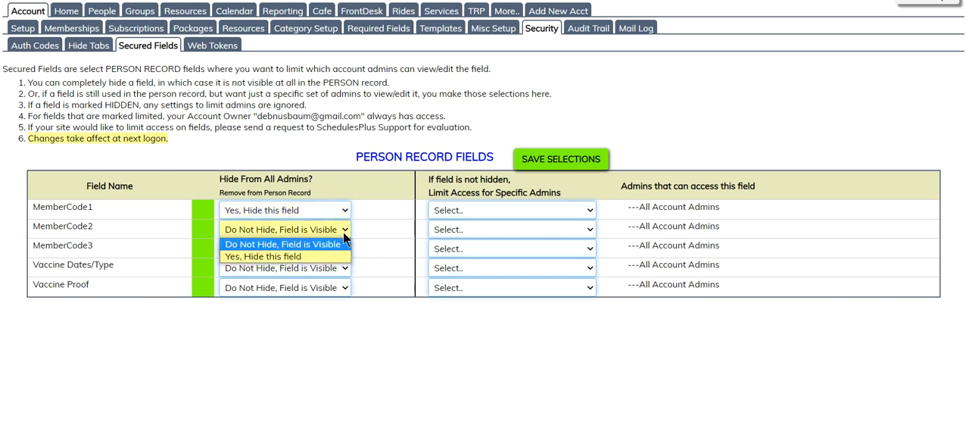
click(348, 257)
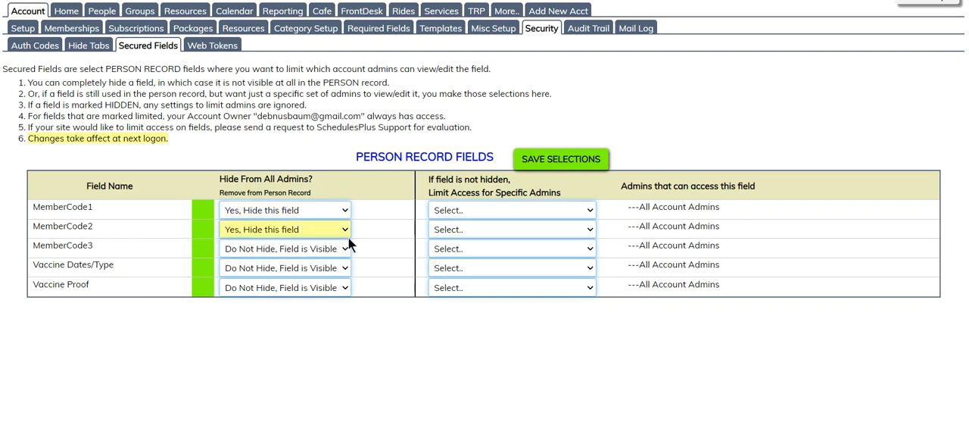
click(556, 158)
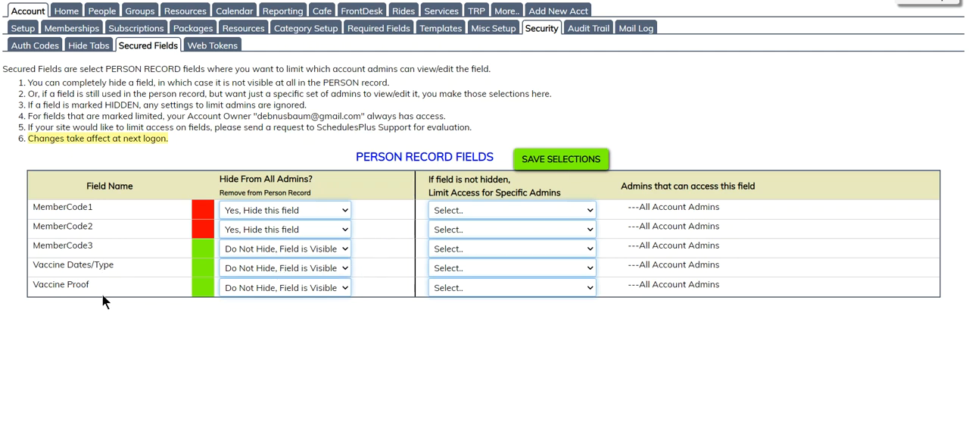
Limit access to the Vaccine Dates/Type field to the SchedulesPlus Support editor and the "mac" manager account, saving each selection
click(589, 269)
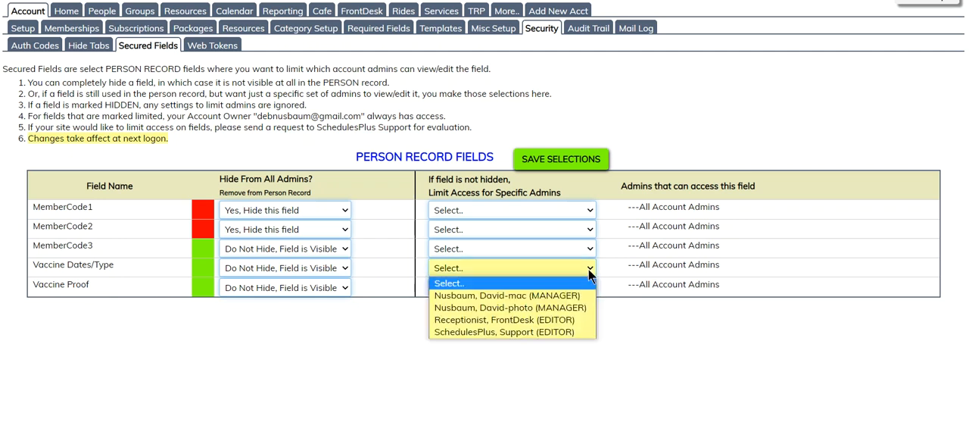
click(546, 331)
click(569, 161)
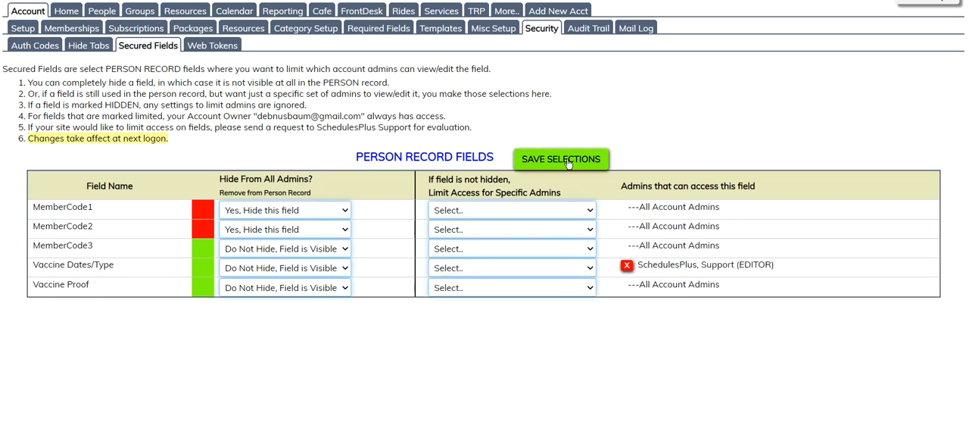
click(529, 268)
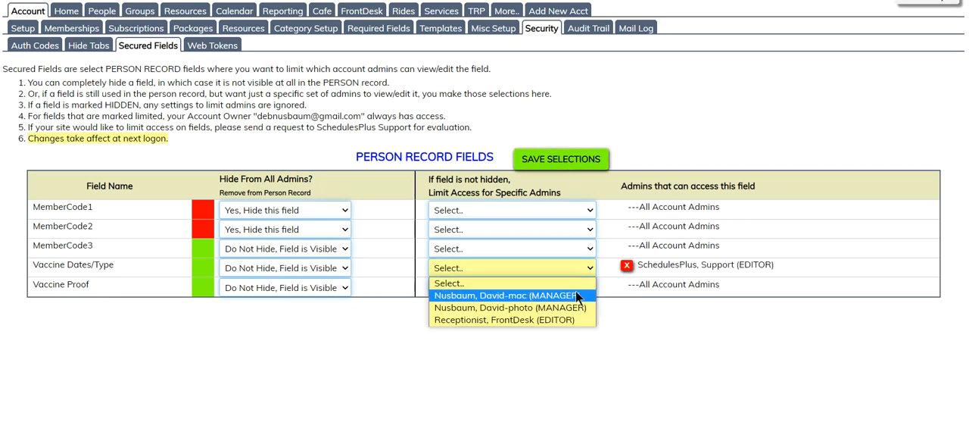
click(576, 296)
click(568, 162)
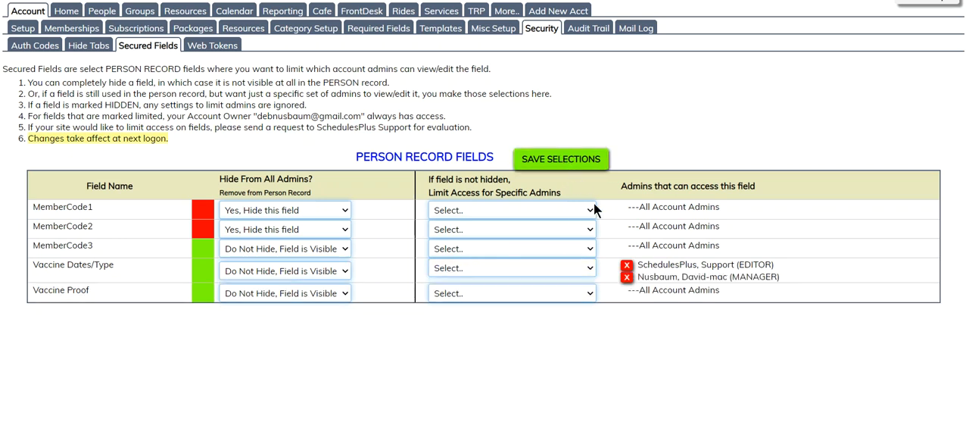
Limit access to the Vaccine Proof field to the "photo" manager account and the SchedulesPlus Support editor, saving each selection
click(591, 287)
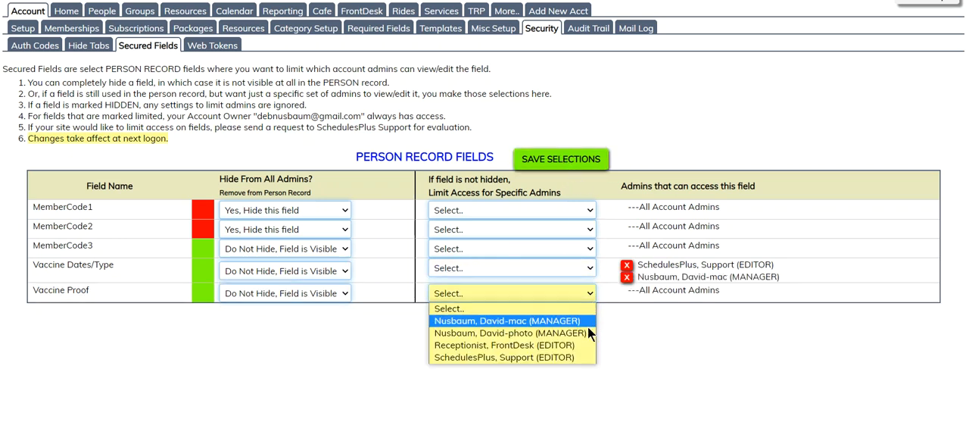
click(586, 329)
click(565, 161)
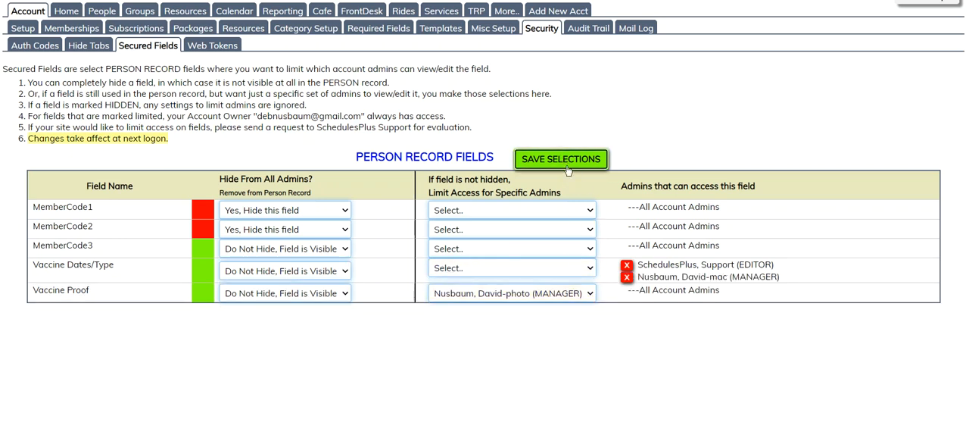
click(583, 295)
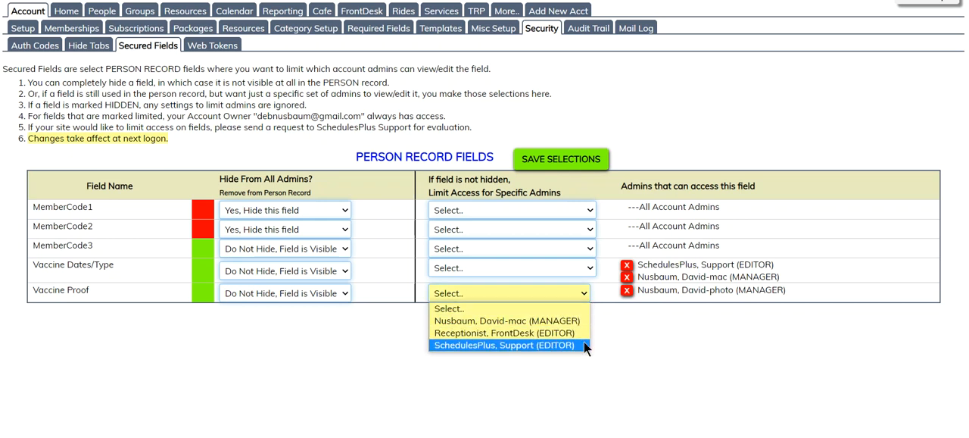
click(582, 345)
click(560, 168)
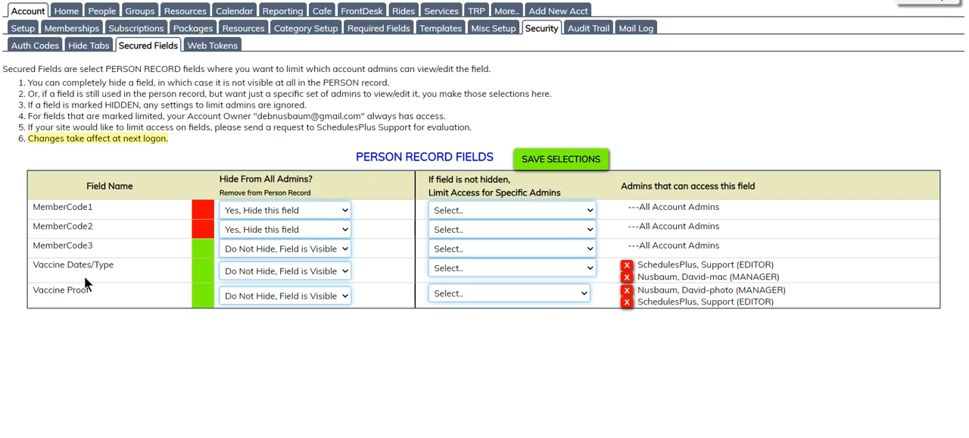
click(565, 257)
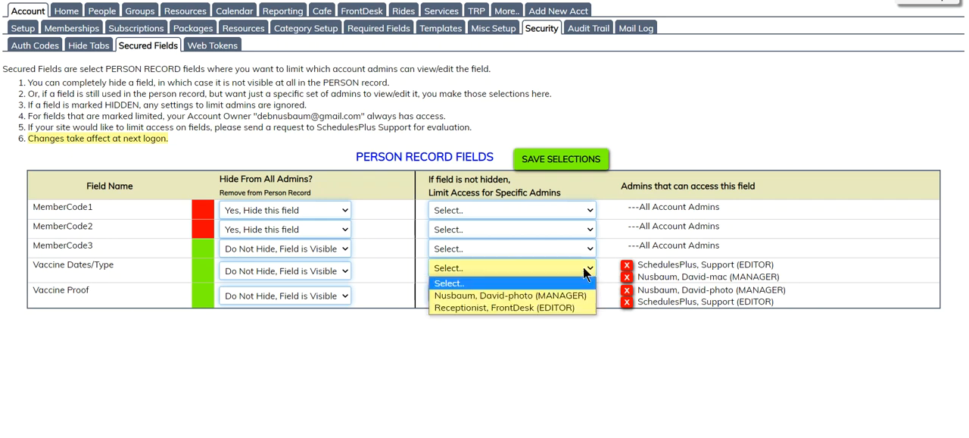
click(569, 307)
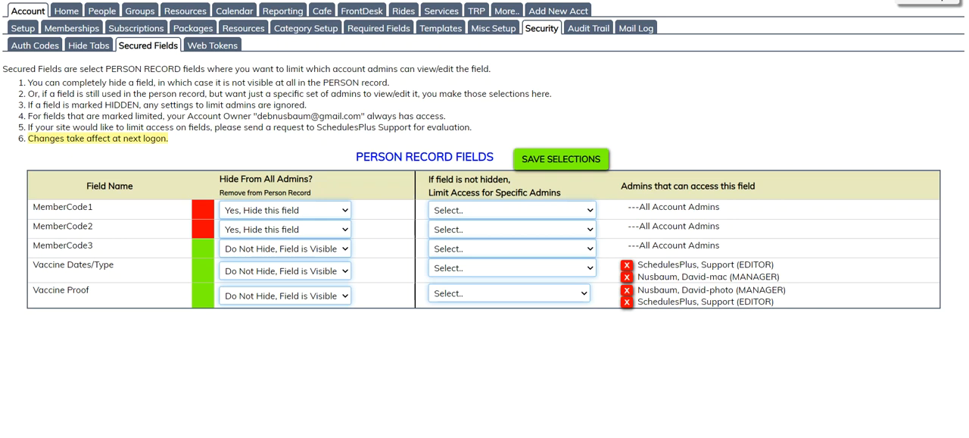
Start a required-fields entry for PERSON Records in the Admin module with First Name, Last Name, Phone# and PhoneType selected
click(382, 28)
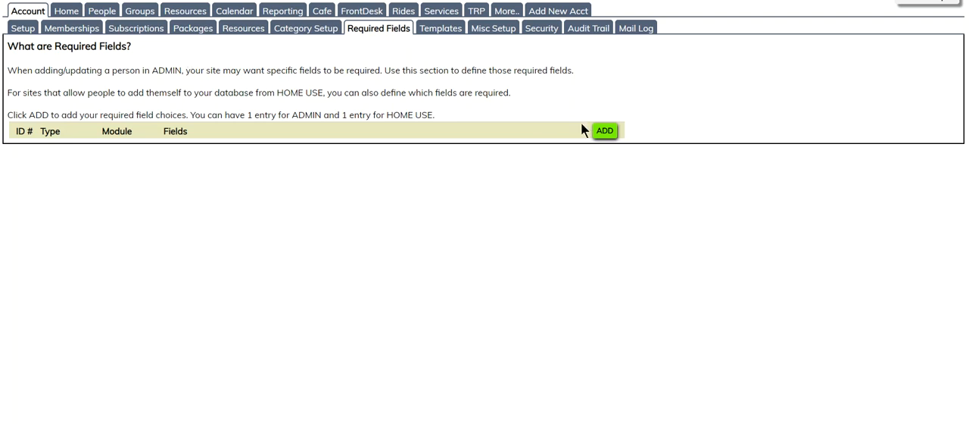
click(604, 132)
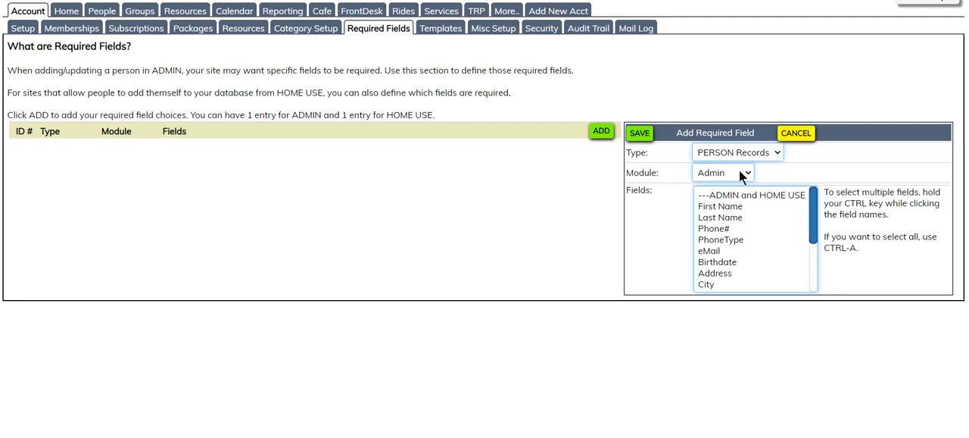
click(733, 211)
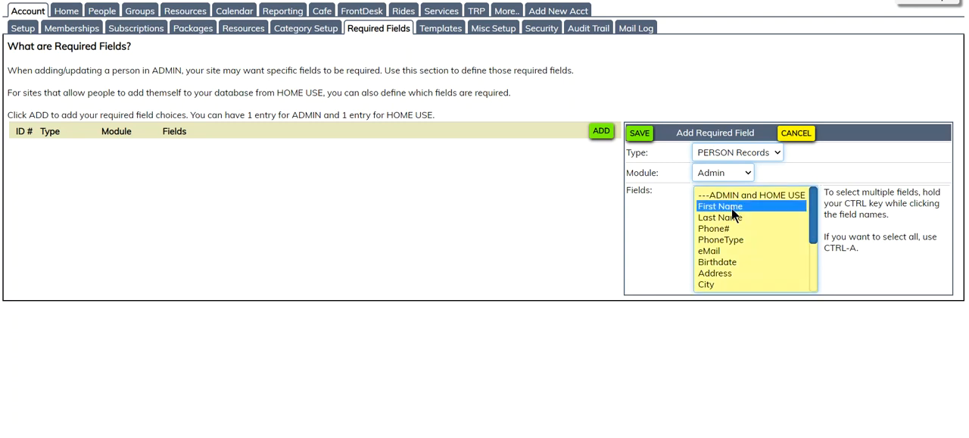
ctrl+click(732, 218)
ctrl+click(726, 227)
ctrl+click(731, 239)
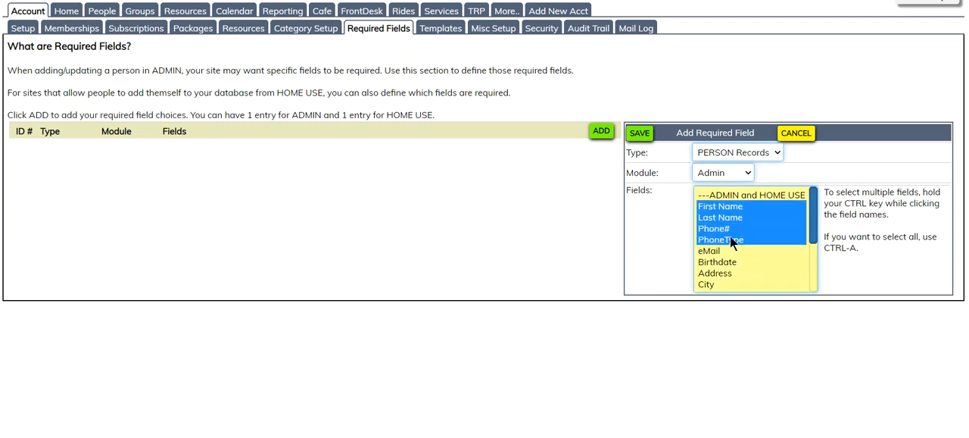
Add Address, City, State and Zip to the Admin required-field selection and save the entry
ctrl+click(720, 274)
ctrl+click(715, 284)
scroll(814, 209, down, 2)
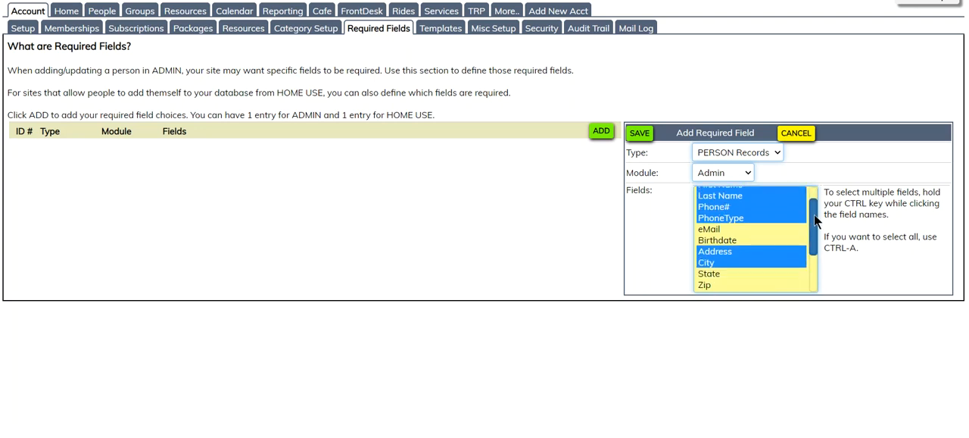
ctrl+click(717, 241)
ctrl+click(710, 250)
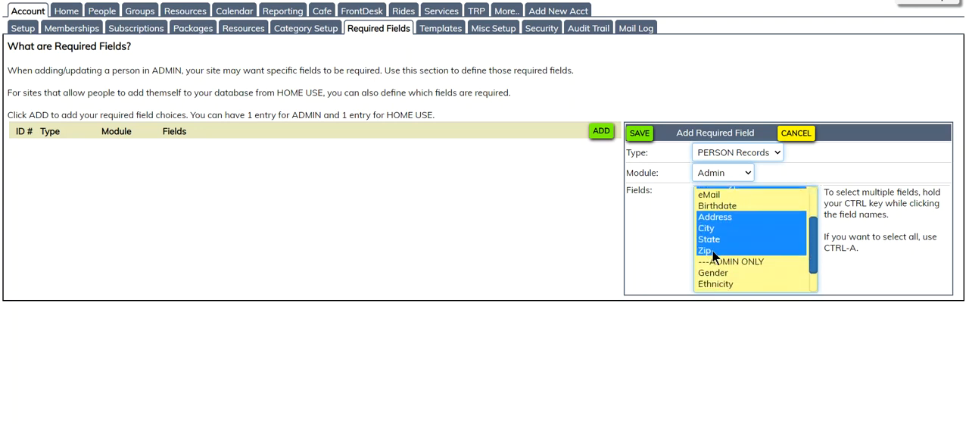
scroll(813, 244, down, 2)
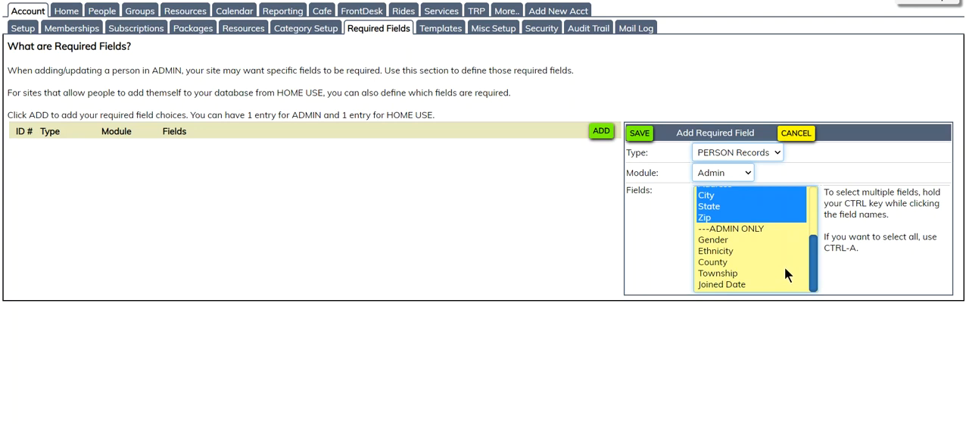
drag(813, 259, 816, 207)
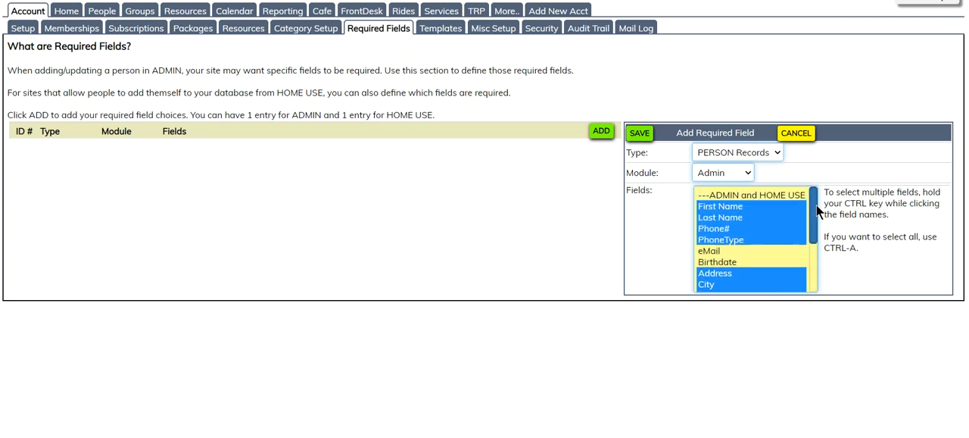
click(640, 133)
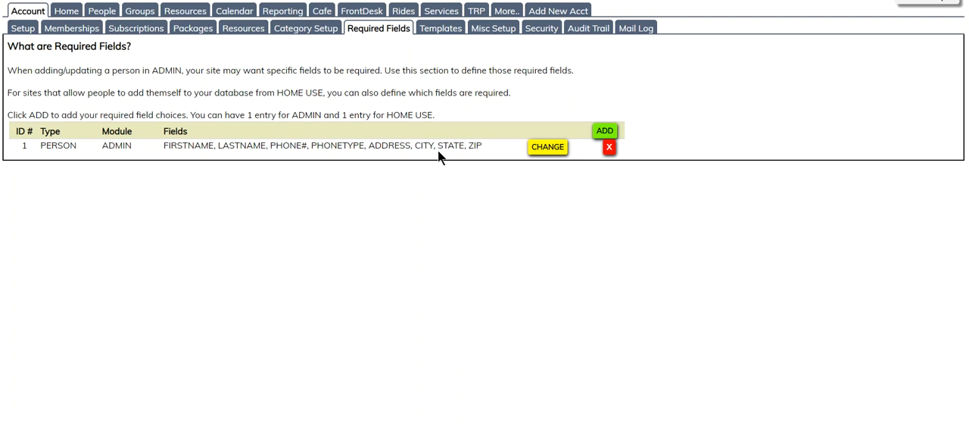
Add and save a Home Use required-fields entry for PERSON Records with First Name, Last Name, Phone# and PhoneType
click(606, 131)
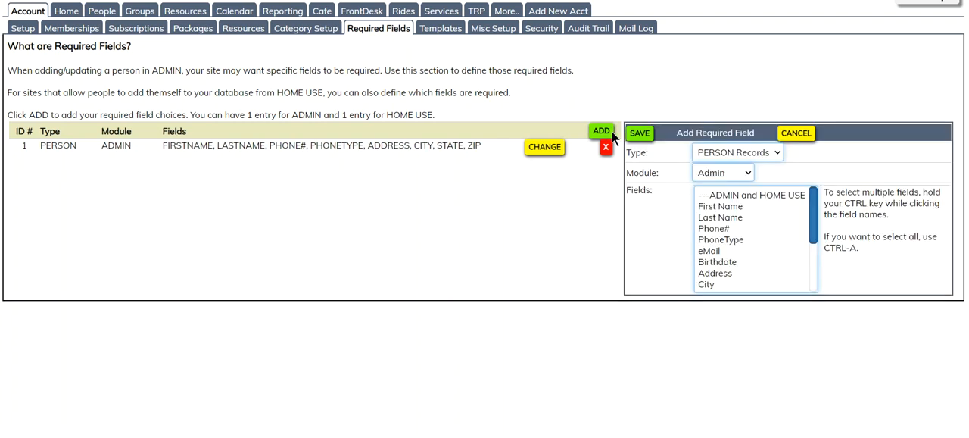
click(746, 172)
click(740, 212)
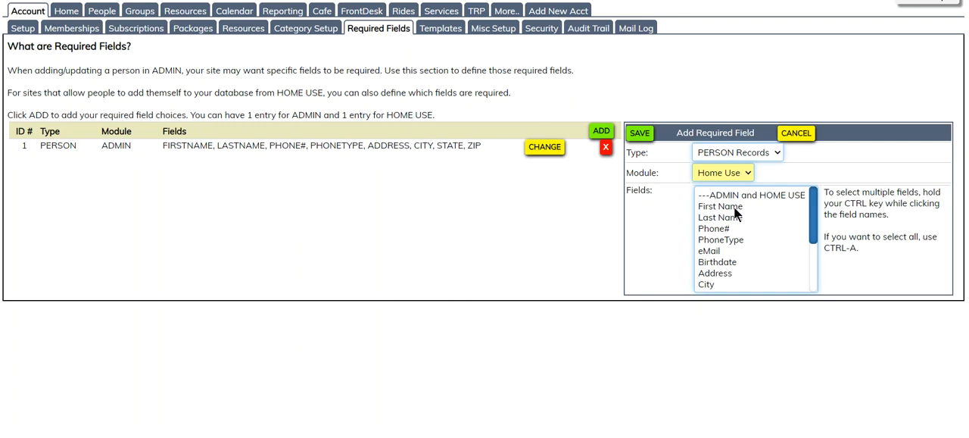
drag(727, 205, 731, 236)
drag(813, 219, 811, 236)
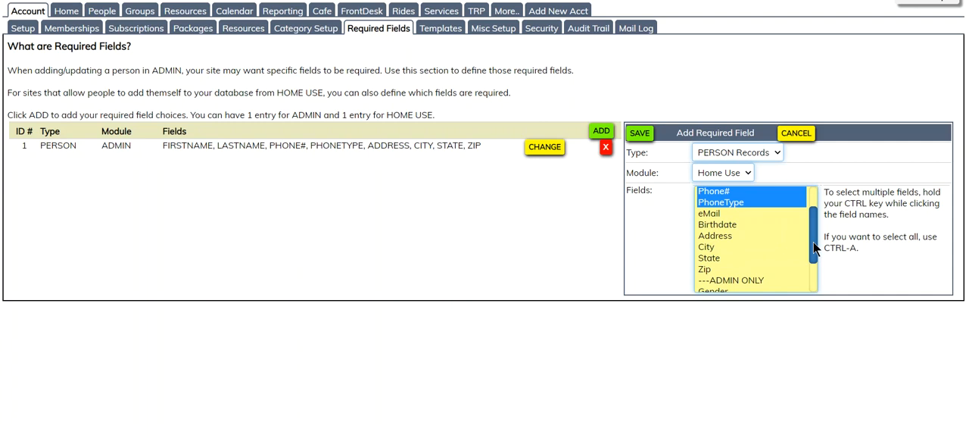
drag(814, 240, 813, 242)
click(638, 134)
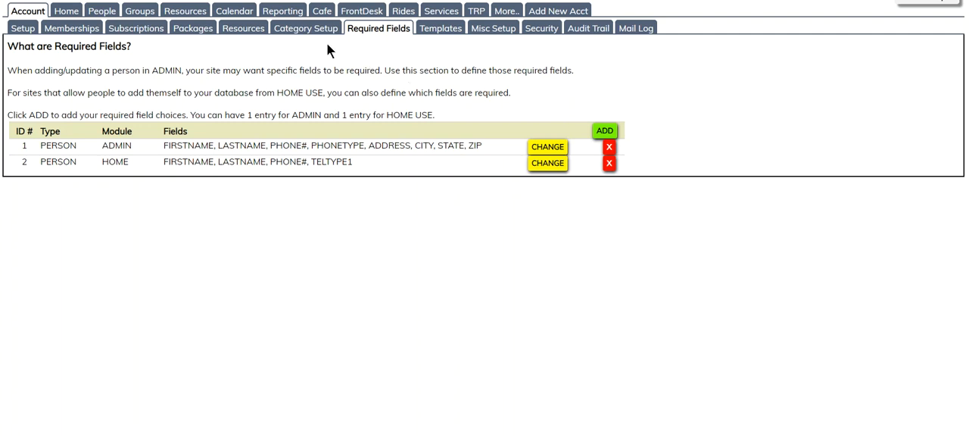
Revisit the Secured Fields settings, then choose the MANAGER admin without a mac or photo suffix for hiding tabs
click(534, 30)
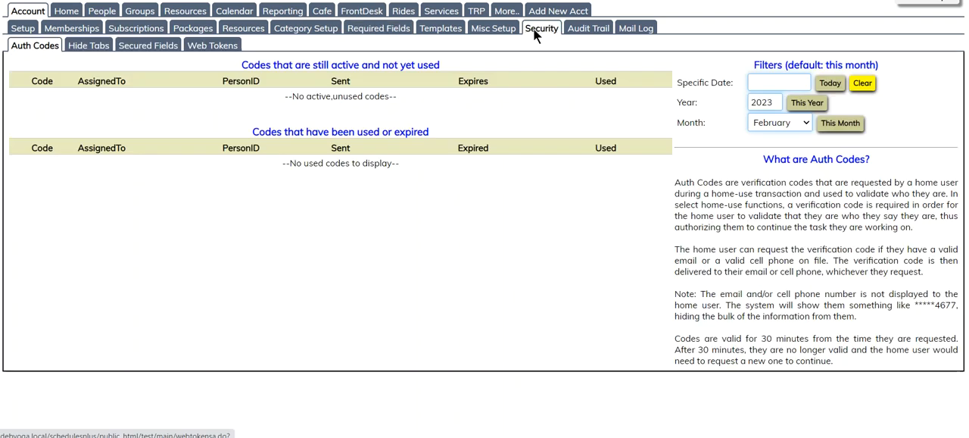
click(150, 45)
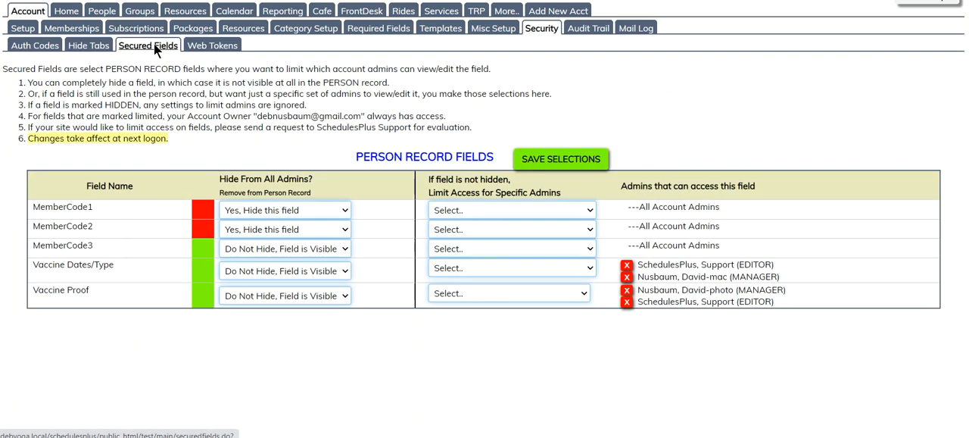
click(90, 46)
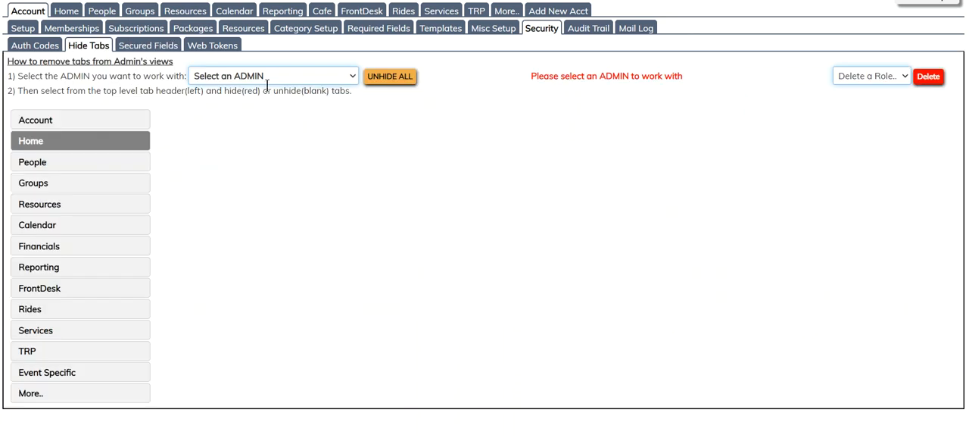
click(299, 75)
click(287, 151)
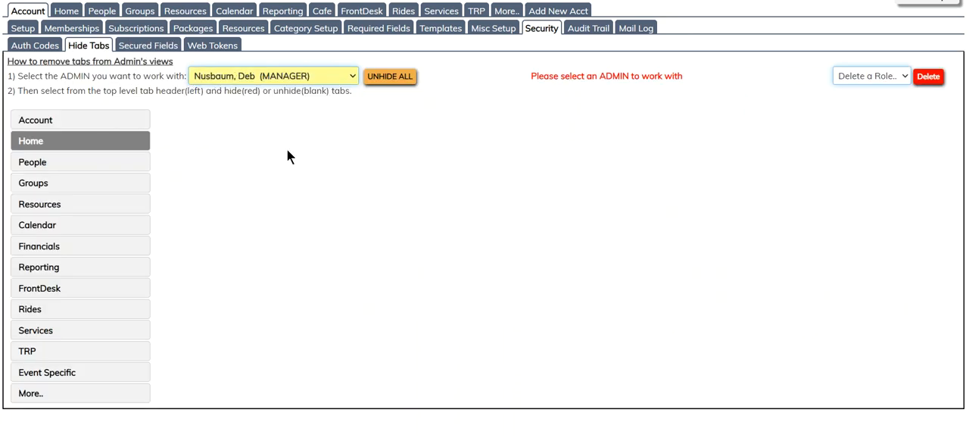